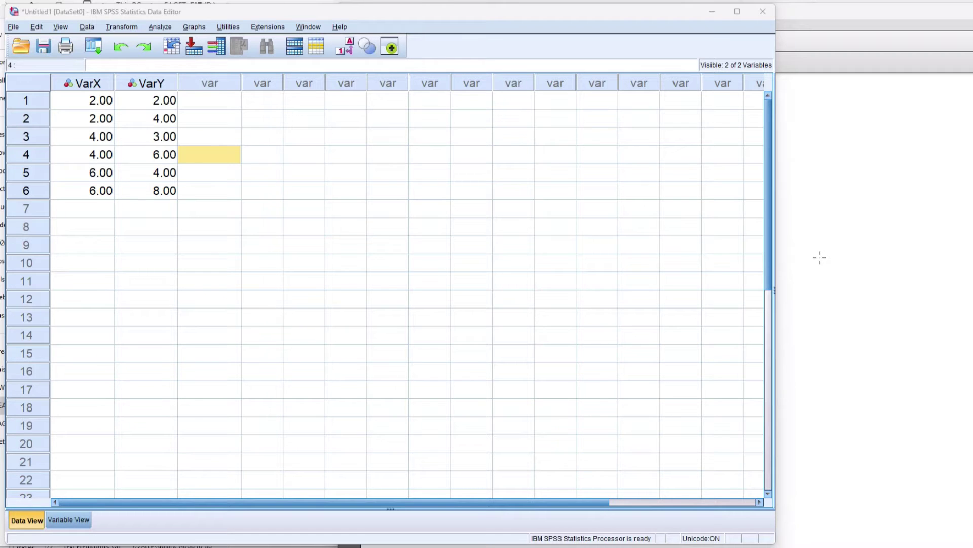
- Bring the Z and T.pdf formula sheet forward beside the SPSS Data Editor
click(810, 54)
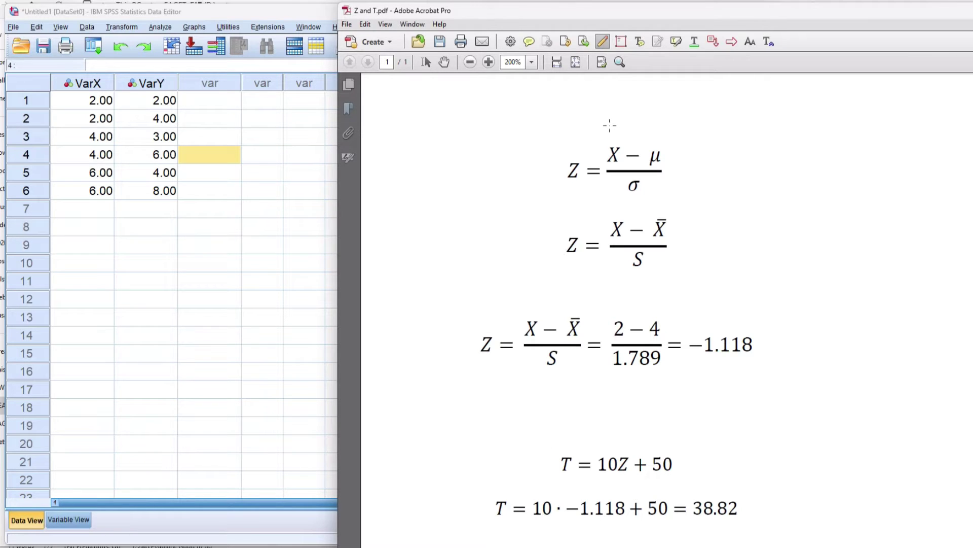
- Mark up the Z formulas in red ink: circle the first formula, tick μ, mark σ and circle S
mouse_move(600, 121)
mouse_down()
mouse_move(553, 144)
mouse_move(541, 177)
mouse_move(549, 191)
mouse_move(612, 201)
mouse_move(674, 196)
mouse_move(690, 168)
mouse_move(682, 143)
mouse_move(599, 122)
mouse_up()
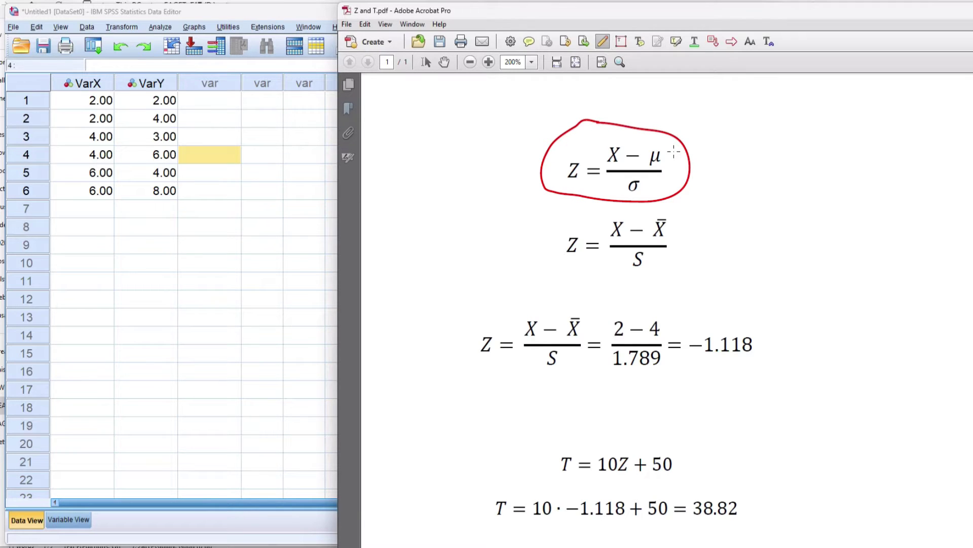
drag(667, 150, 670, 146)
drag(646, 184, 652, 179)
drag(655, 184, 648, 182)
key(Delete)
mouse_move(648, 247)
mouse_down()
mouse_move(616, 266)
mouse_move(631, 273)
mouse_move(653, 260)
mouse_move(650, 248)
mouse_up()
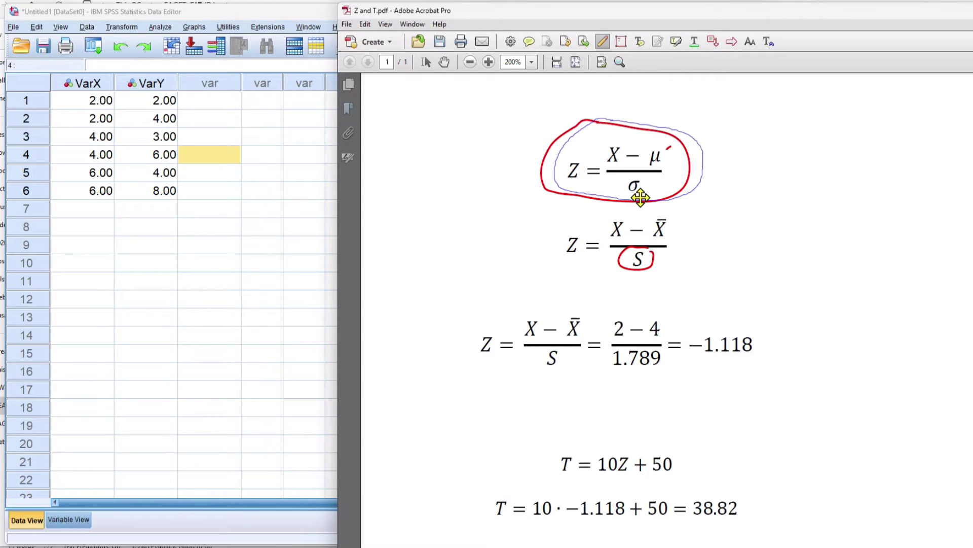
- Delete the red circles around the first Z formula and S, then select the μ tick
drag(640, 200, 654, 197)
key(Delete)
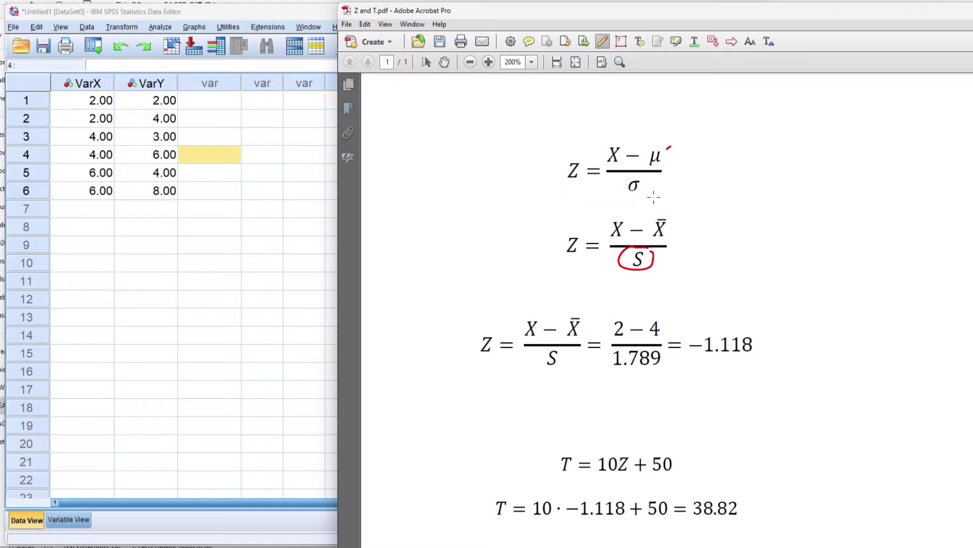
click(655, 261)
key(Delete)
click(671, 150)
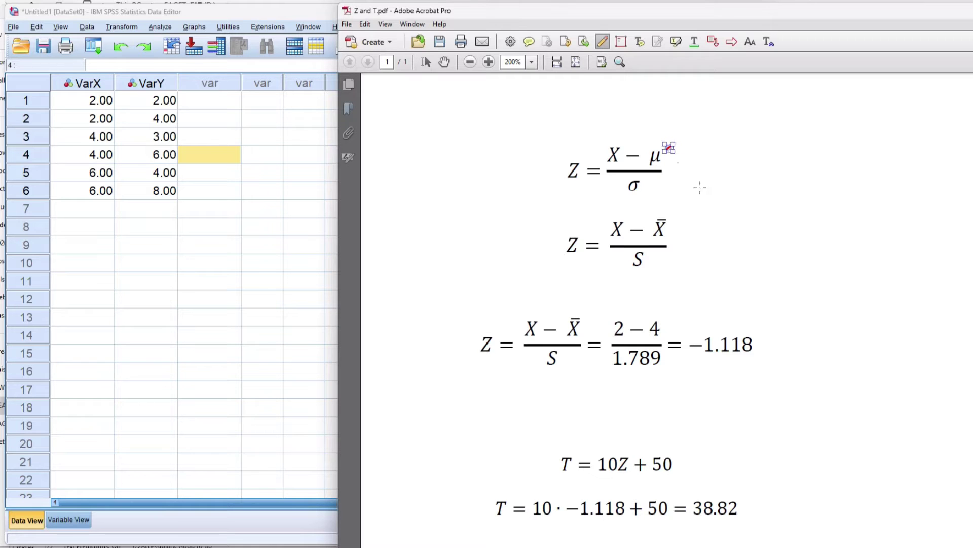
- Delete the μ tick, then circle the T = 10Z + 50 formula and the −1.118 calculation
key(Delete)
mouse_move(590, 437)
mouse_down()
mouse_move(545, 446)
mouse_move(532, 474)
mouse_move(638, 488)
mouse_move(687, 482)
mouse_move(697, 454)
mouse_move(575, 434)
mouse_up()
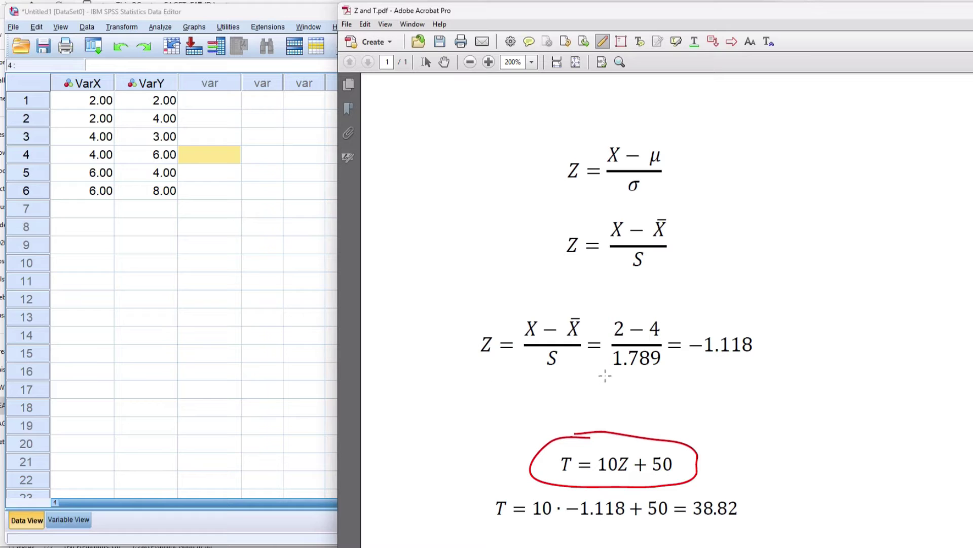
mouse_move(604, 375)
mouse_down()
mouse_move(714, 379)
mouse_move(751, 364)
mouse_move(769, 342)
mouse_move(757, 324)
mouse_move(632, 307)
mouse_move(605, 331)
mouse_move(604, 361)
mouse_up()
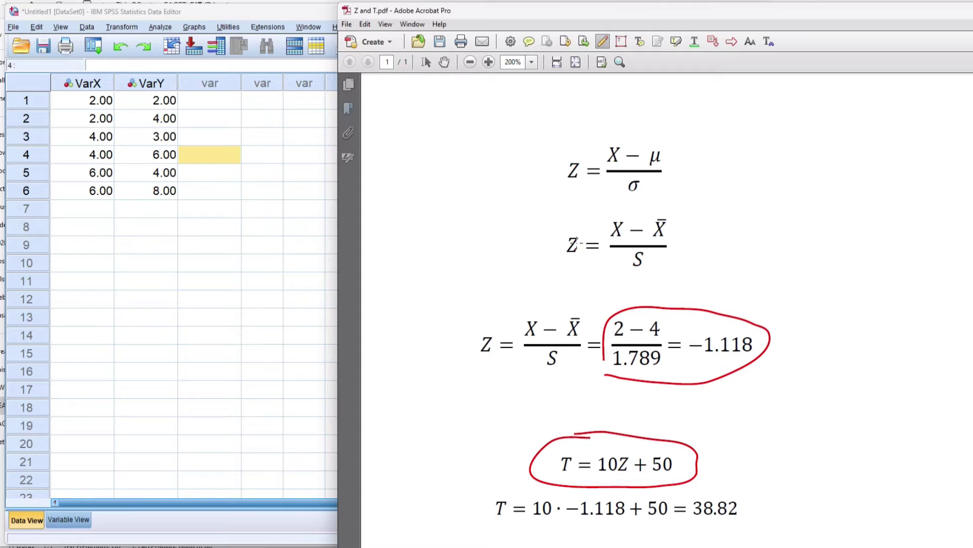
- Delete both red loops and return to the SPSS data grid
click(678, 308)
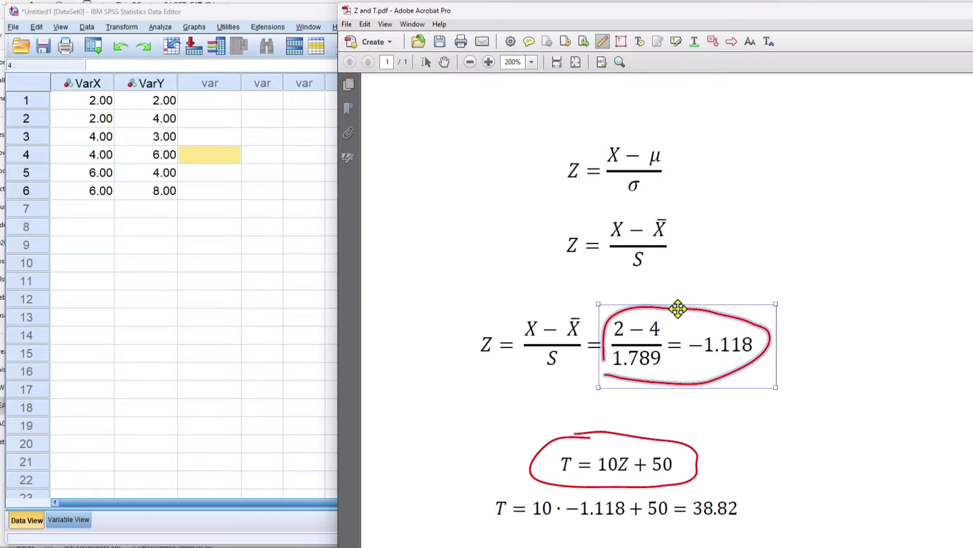
key(Delete)
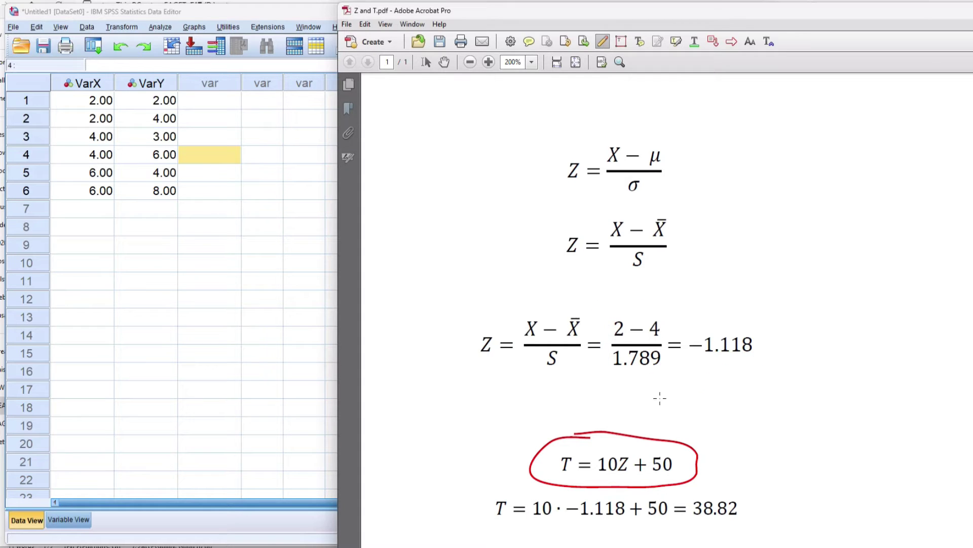
click(650, 438)
key(Delete)
click(290, 421)
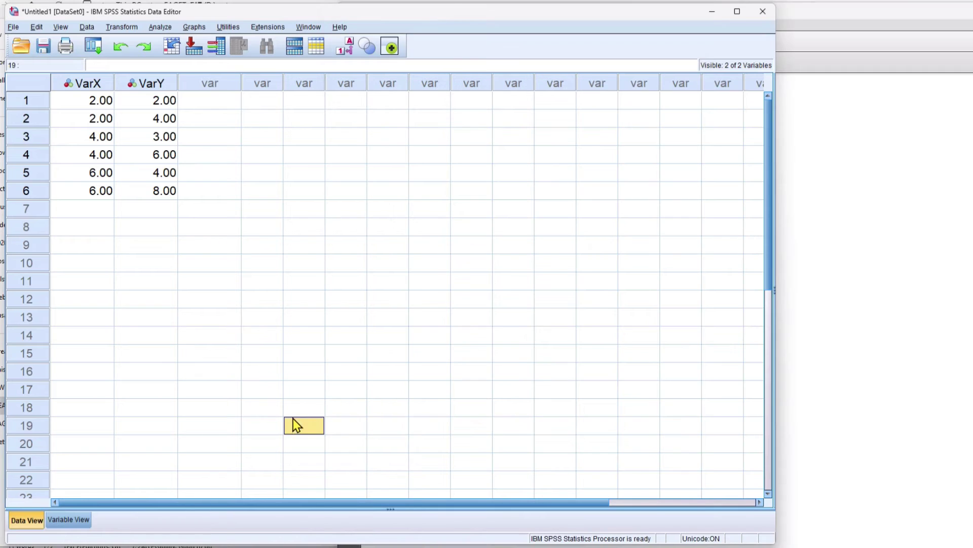
click(88, 85)
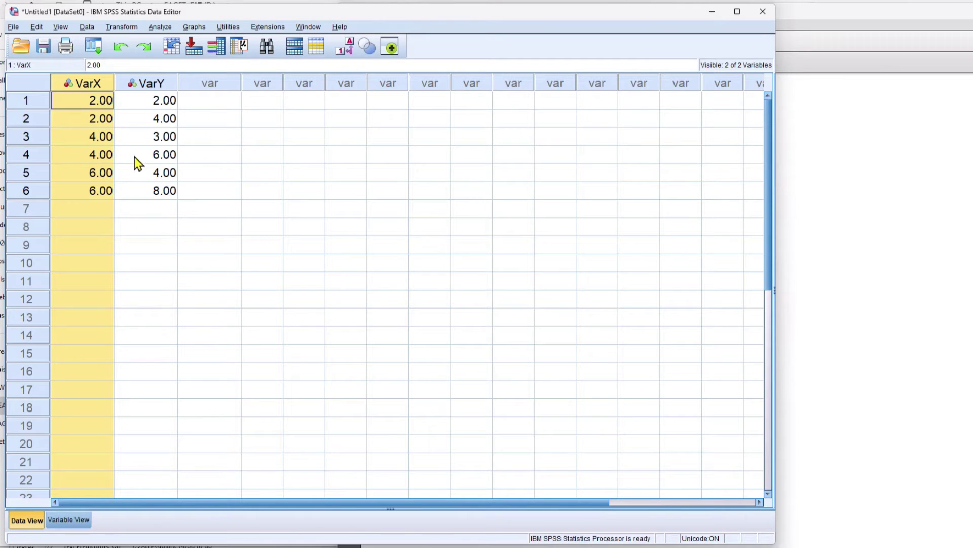
click(147, 85)
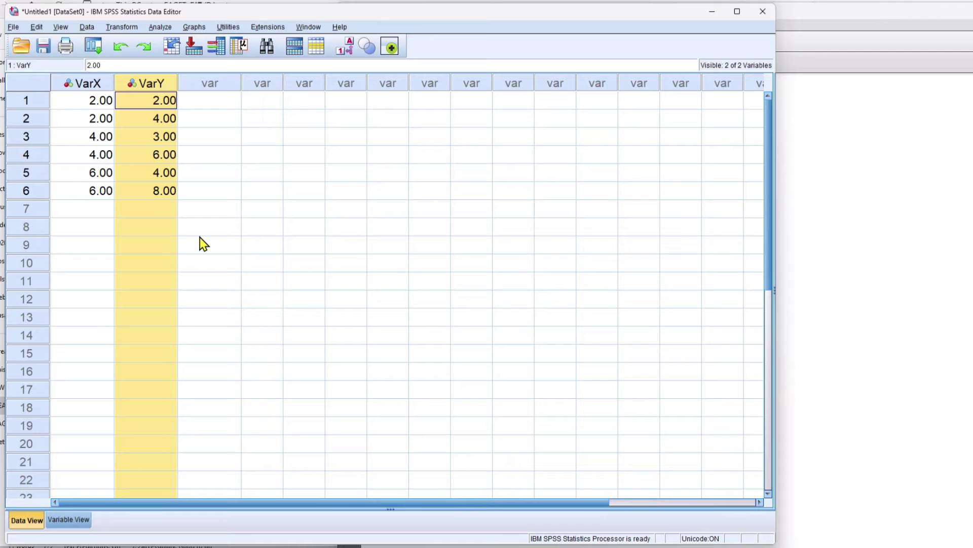
click(69, 519)
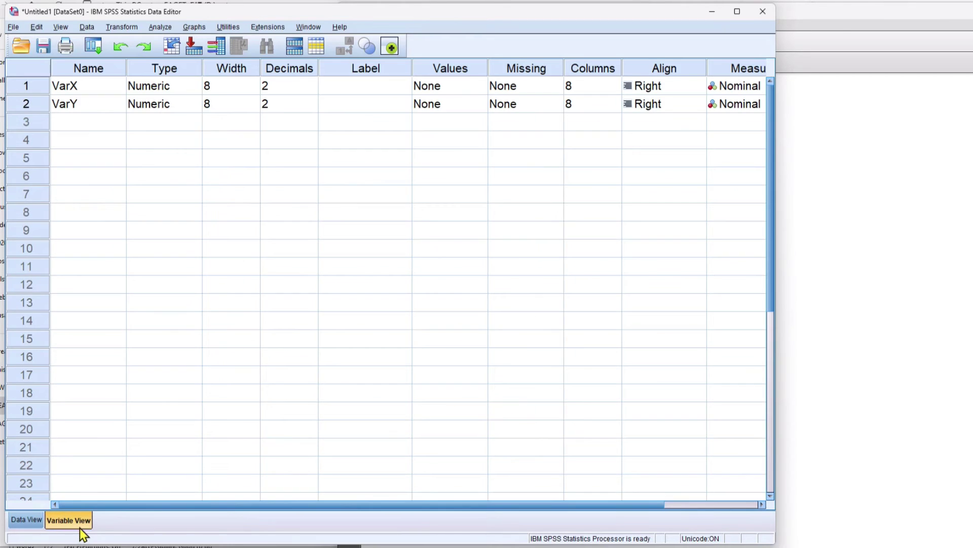
click(81, 86)
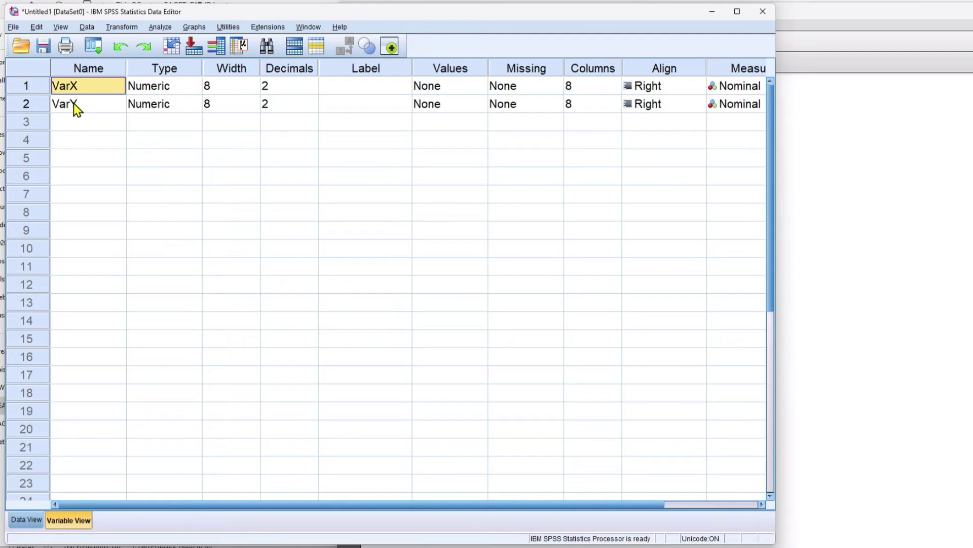
click(26, 519)
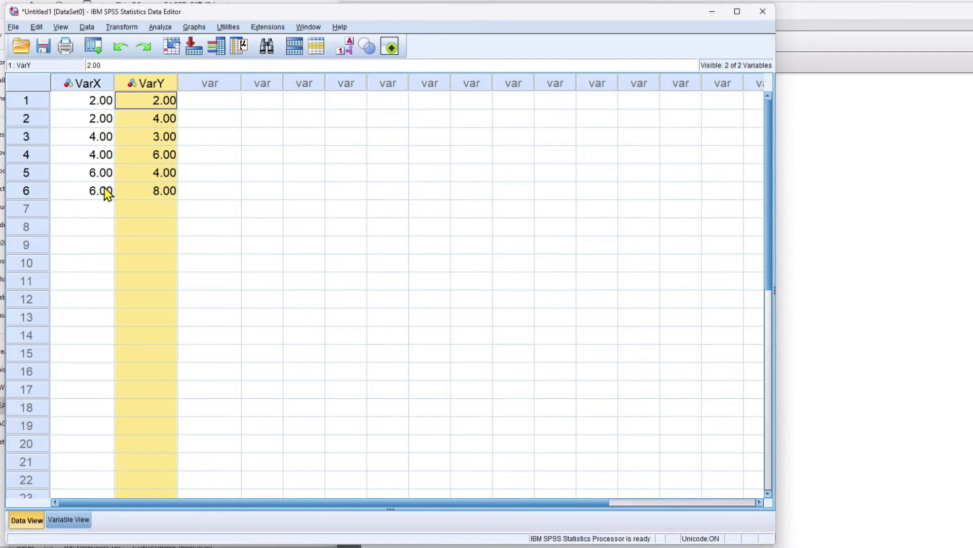
click(28, 101)
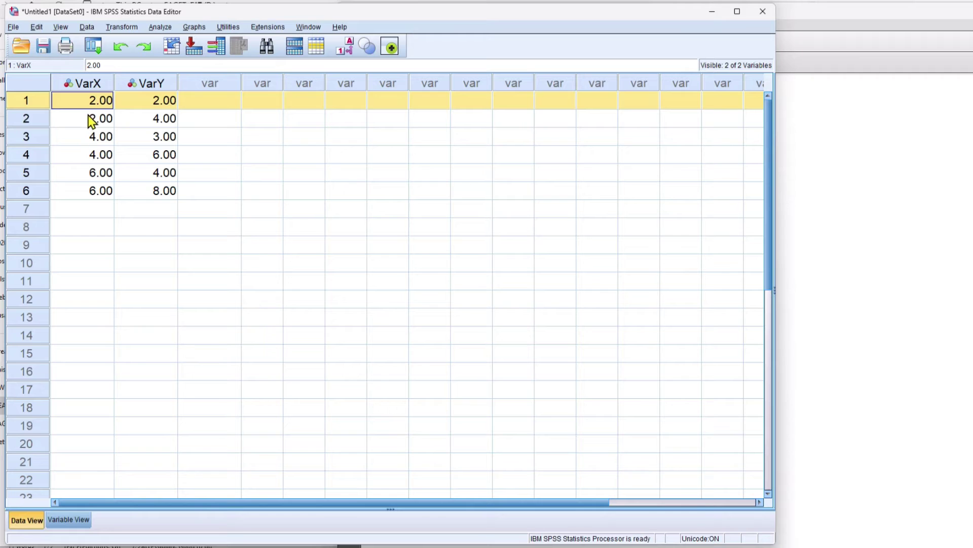
click(206, 121)
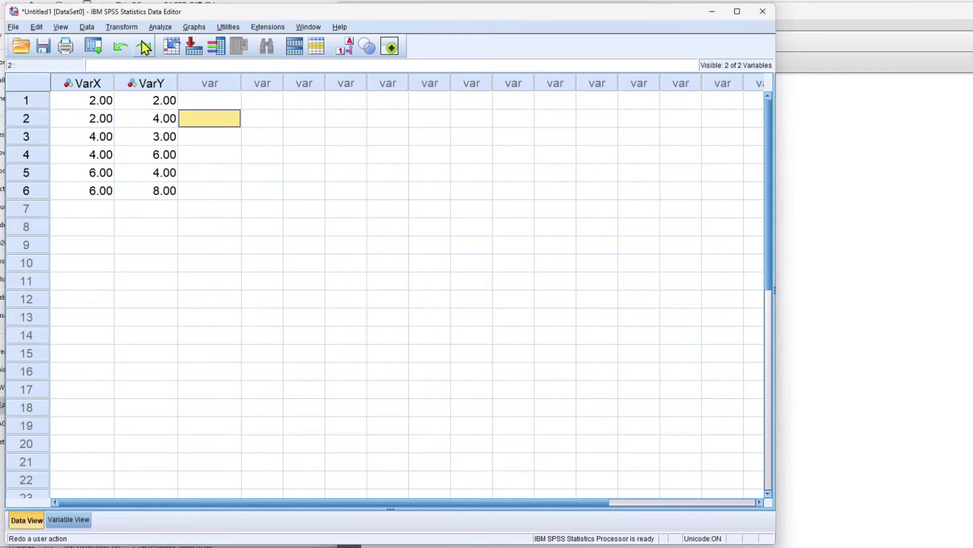
- Run Descriptives on VarX and VarY with 'Save standardized values as variables' ticked
click(160, 28)
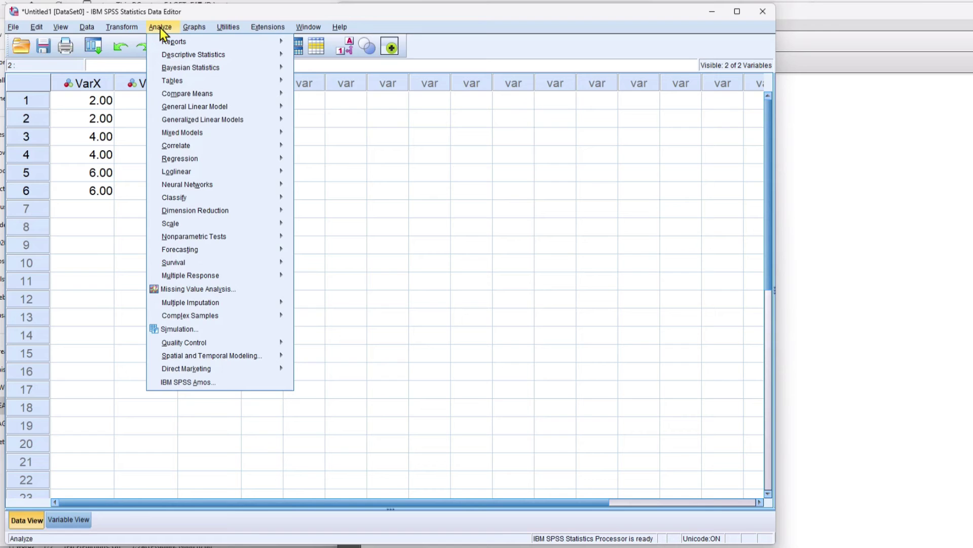
mouse_move(198, 56)
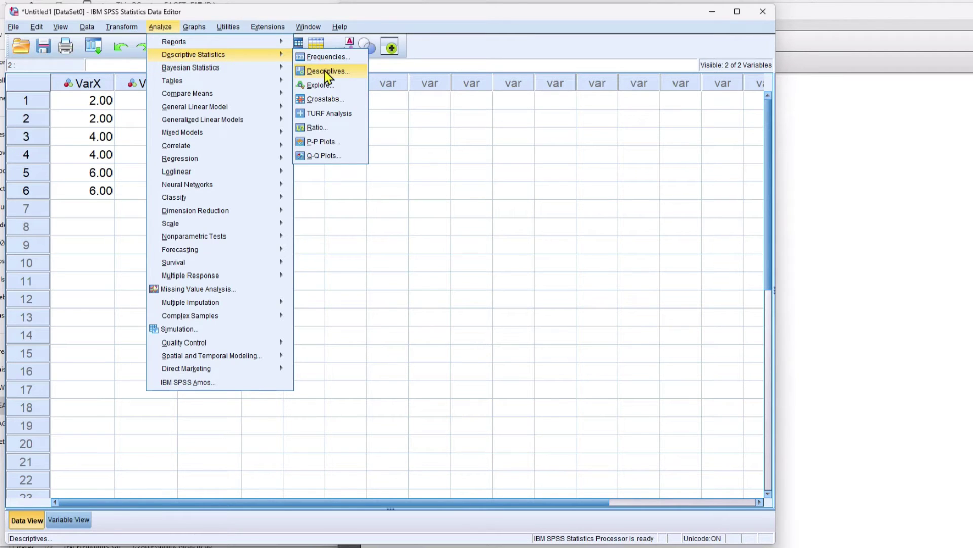
click(325, 72)
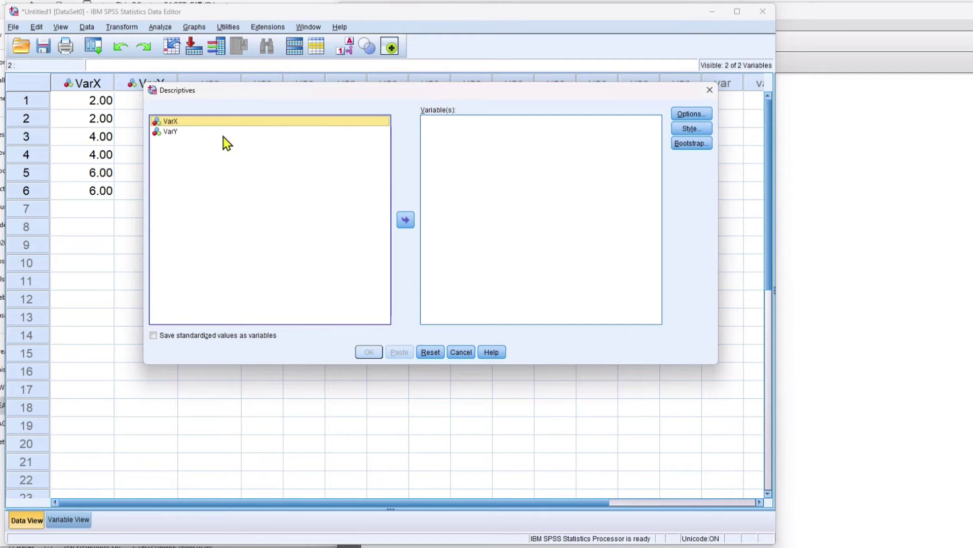
click(177, 133)
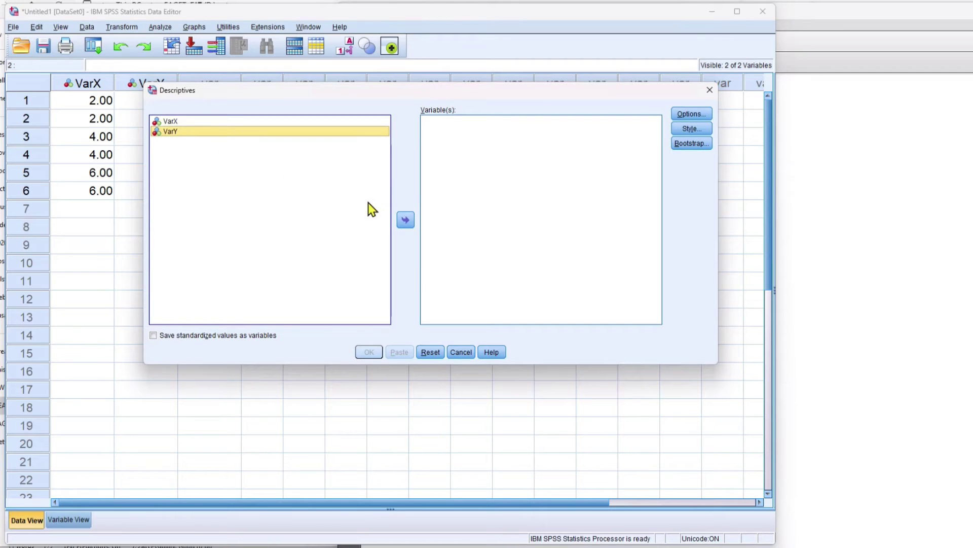
shift+click(200, 124)
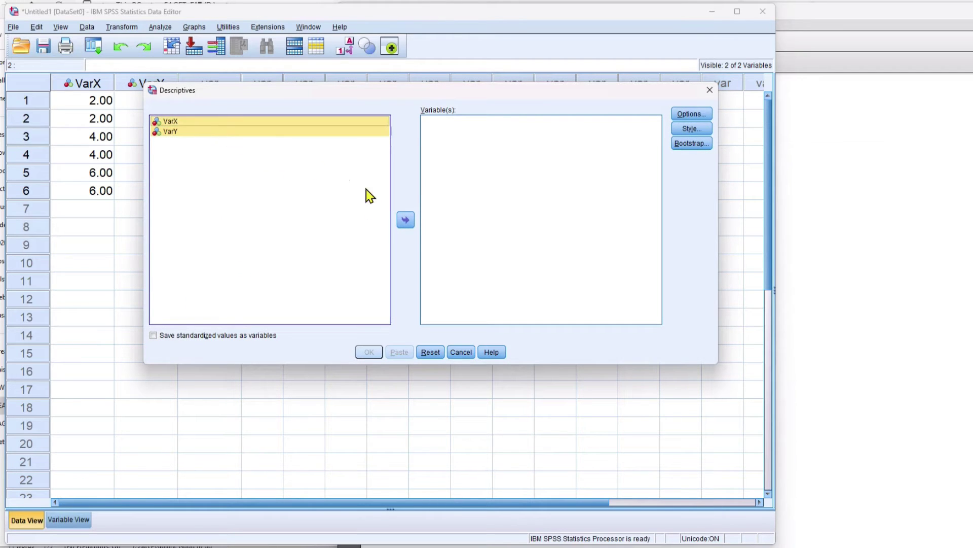
click(413, 223)
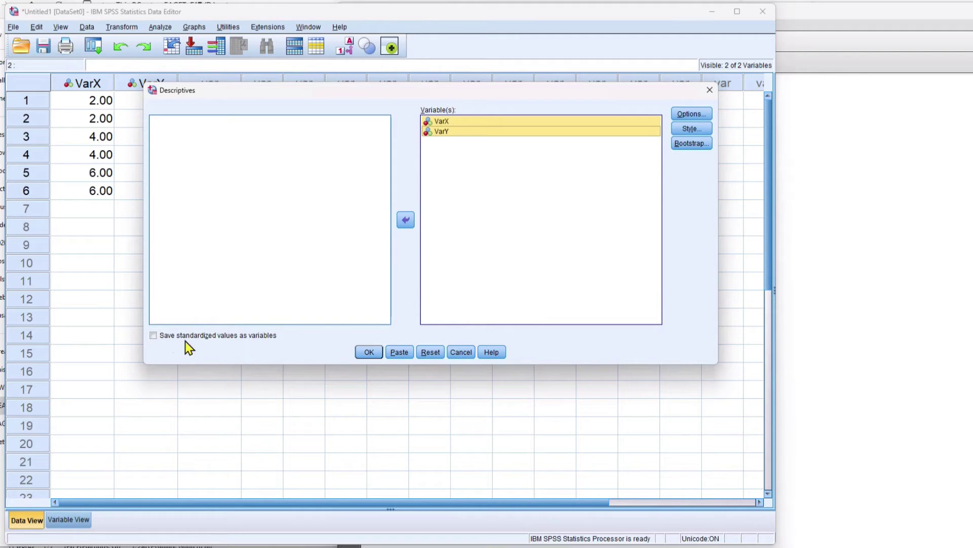
click(154, 336)
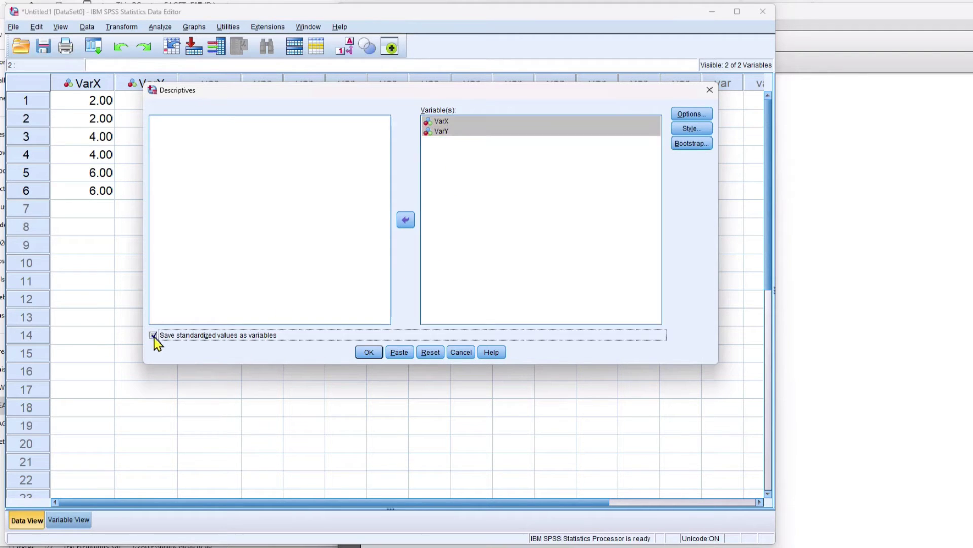
click(376, 350)
click(438, 215)
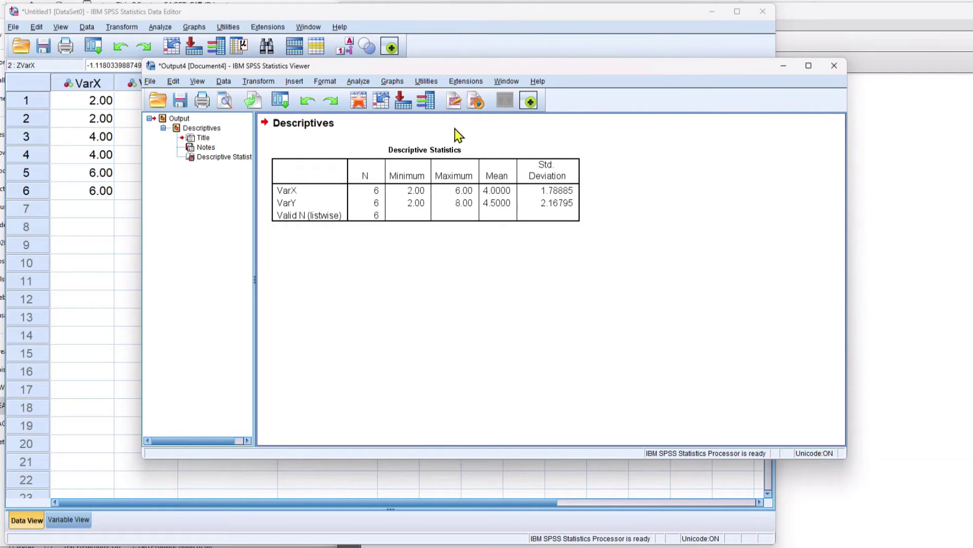
- Check the new ZVarX value −1.11803 in the data grid, then bring Z and T.pdf back
click(416, 20)
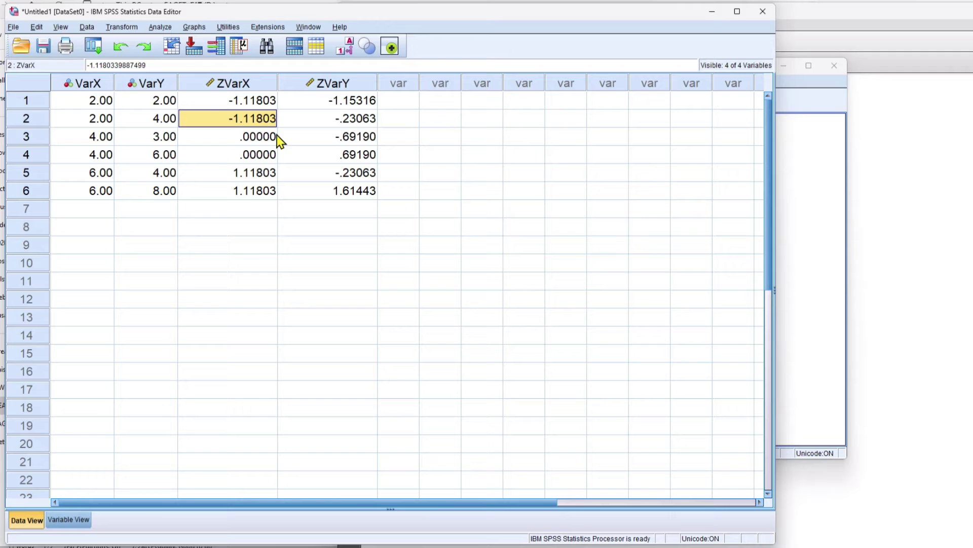
click(101, 103)
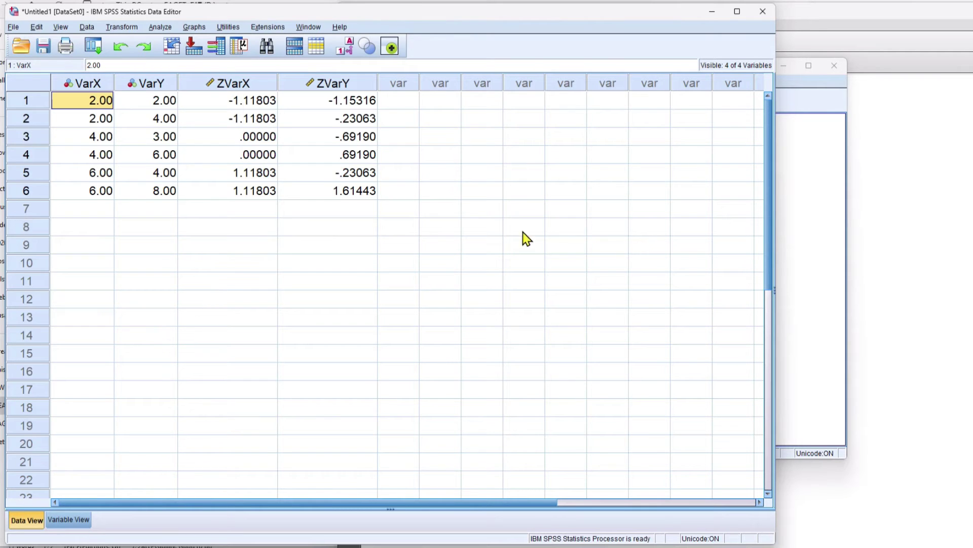
click(830, 491)
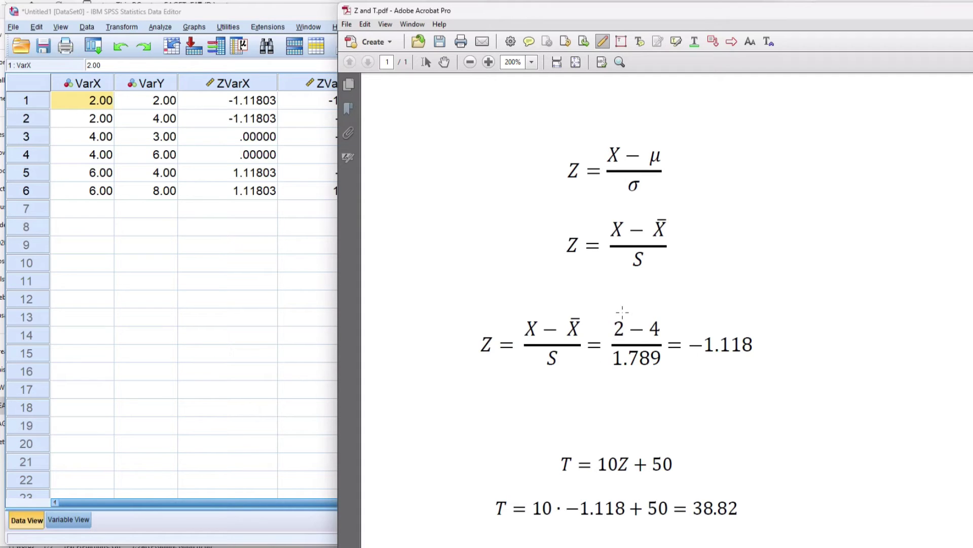
mouse_move(608, 310)
mouse_down()
mouse_move(595, 348)
mouse_move(654, 383)
mouse_move(659, 317)
mouse_move(611, 312)
mouse_up()
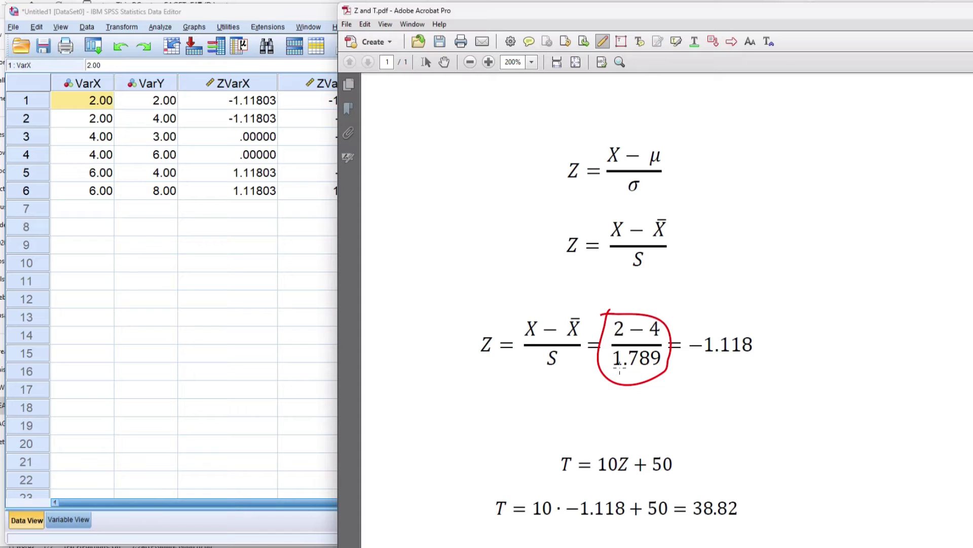
drag(618, 370, 660, 362)
click(645, 366)
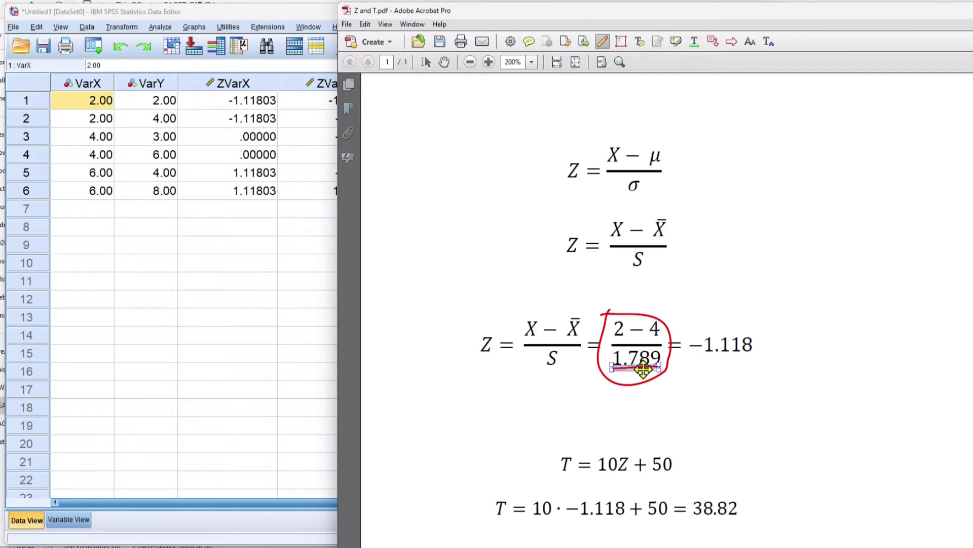
key(Delete)
click(657, 377)
key(Delete)
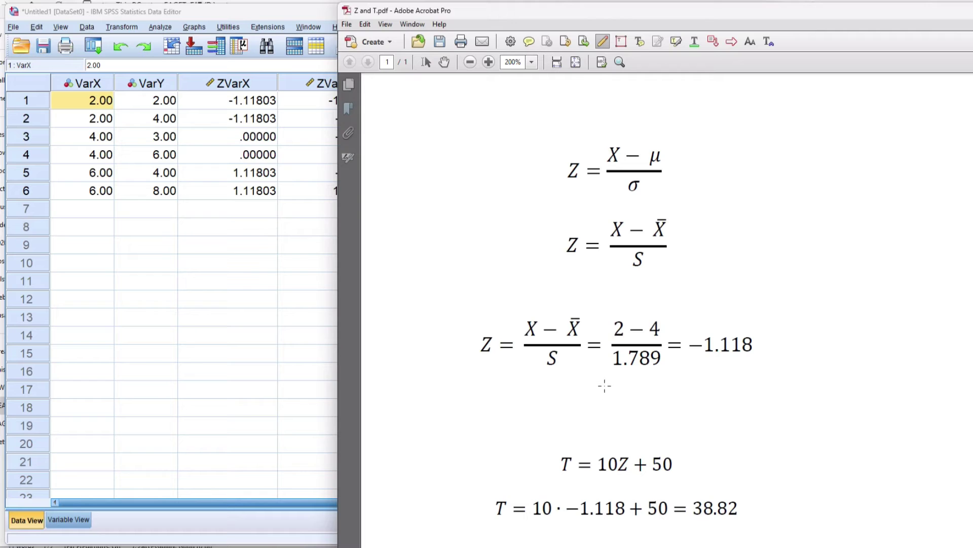
click(295, 265)
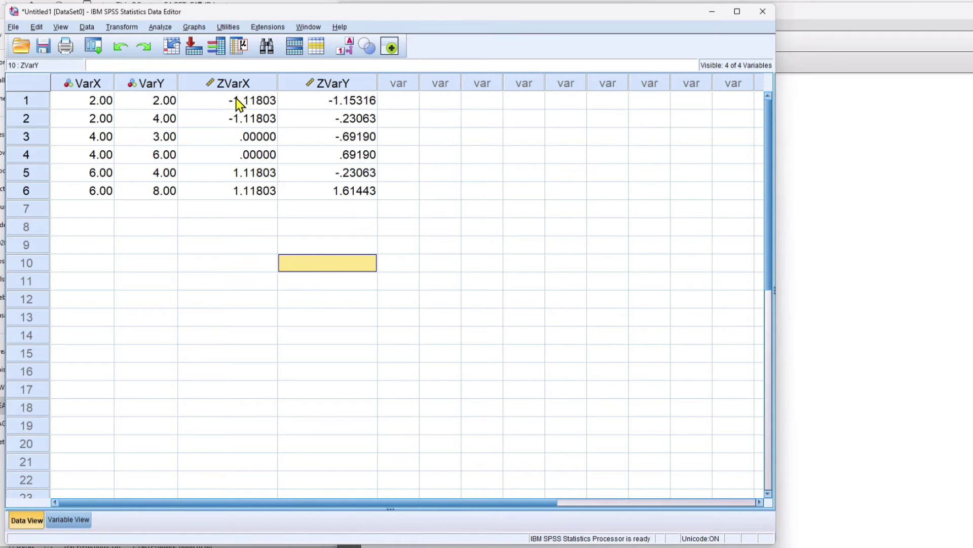
- Rerun Descriptives on VarX and VarY with standardized values saved, creating ZSco01 and ZSco02
drag(237, 99, 245, 191)
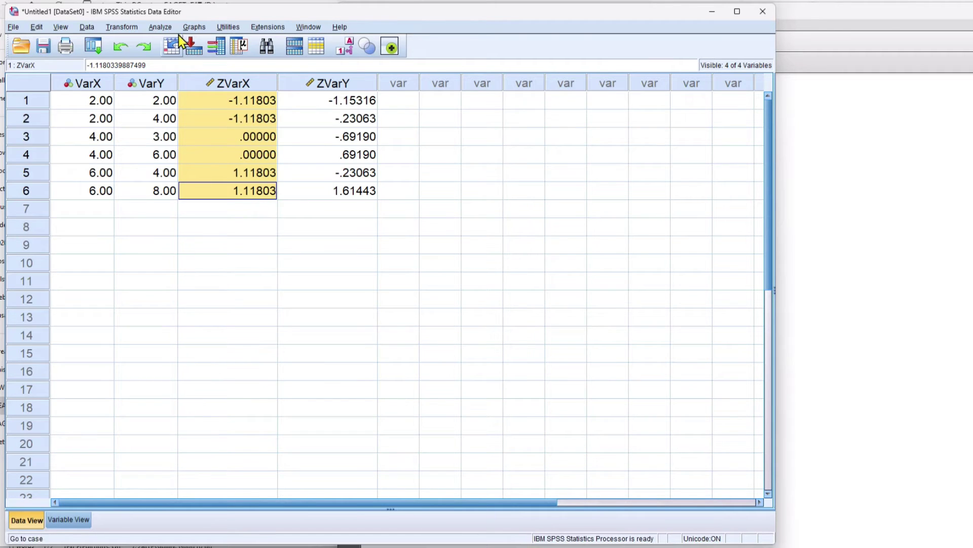
click(158, 29)
mouse_move(193, 54)
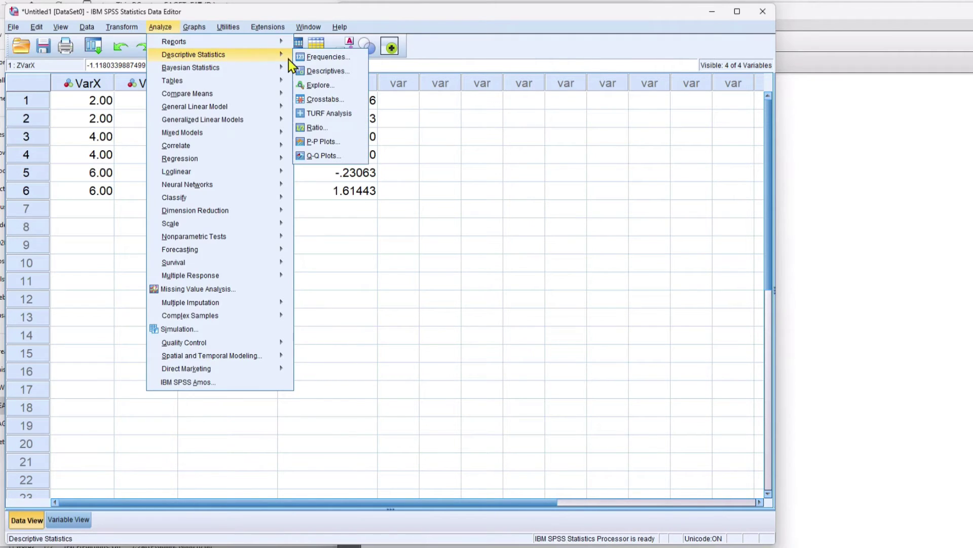
click(324, 68)
click(439, 123)
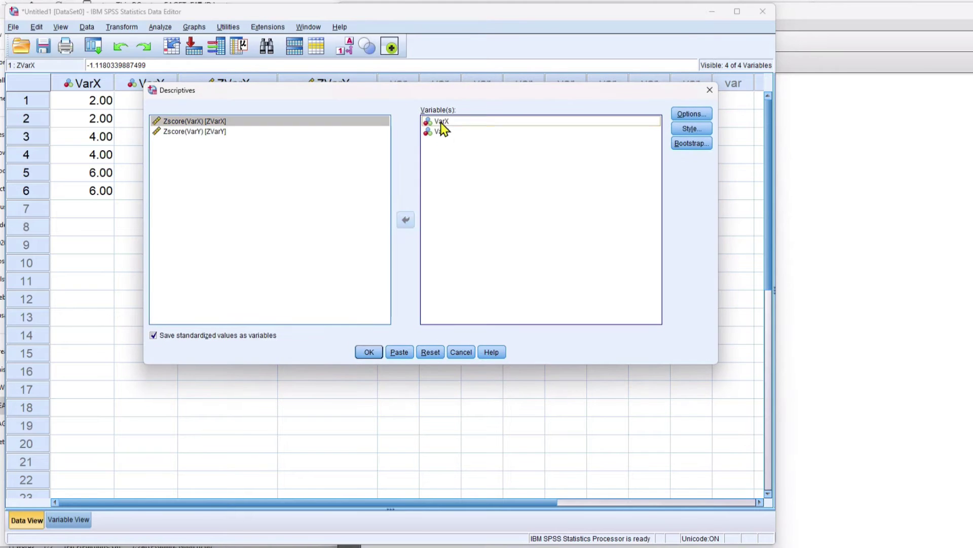
shift+click(441, 133)
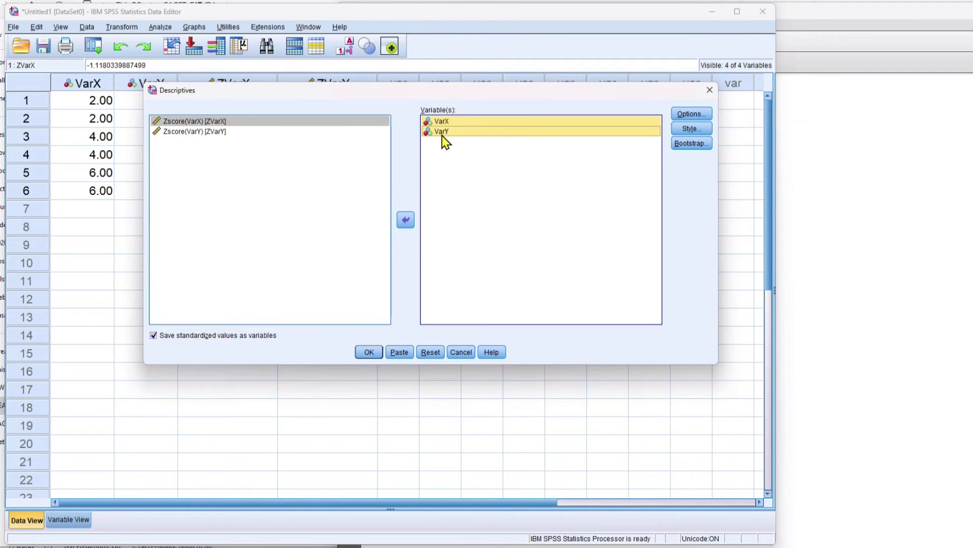
click(369, 352)
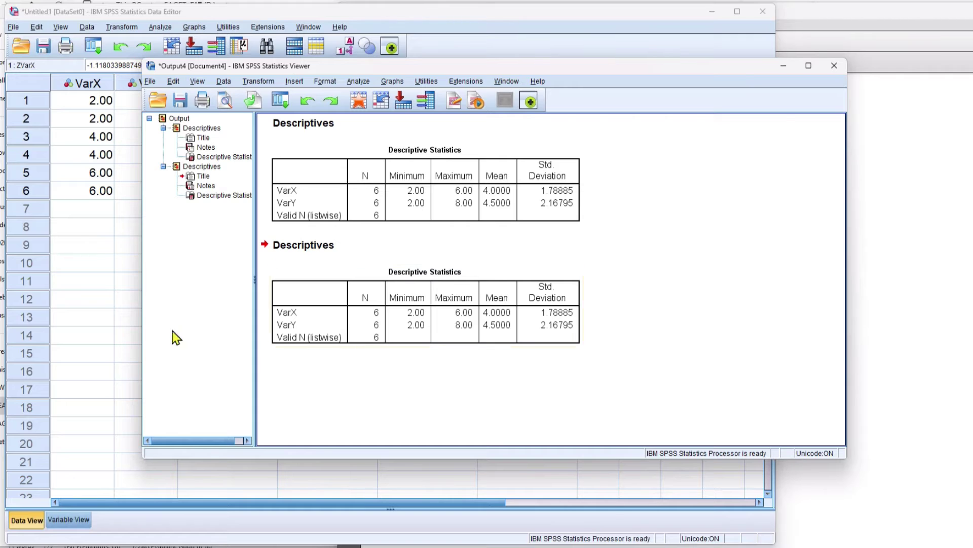
click(123, 298)
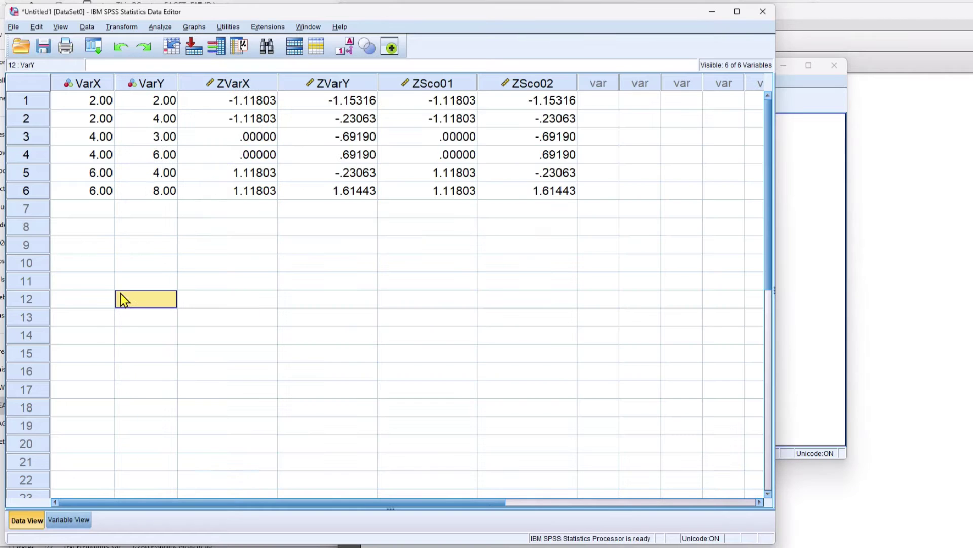
- Run Descriptives on ZVarX and ZVarY instead of VarX/VarY, with saving standardized values turned off
click(161, 27)
mouse_move(272, 56)
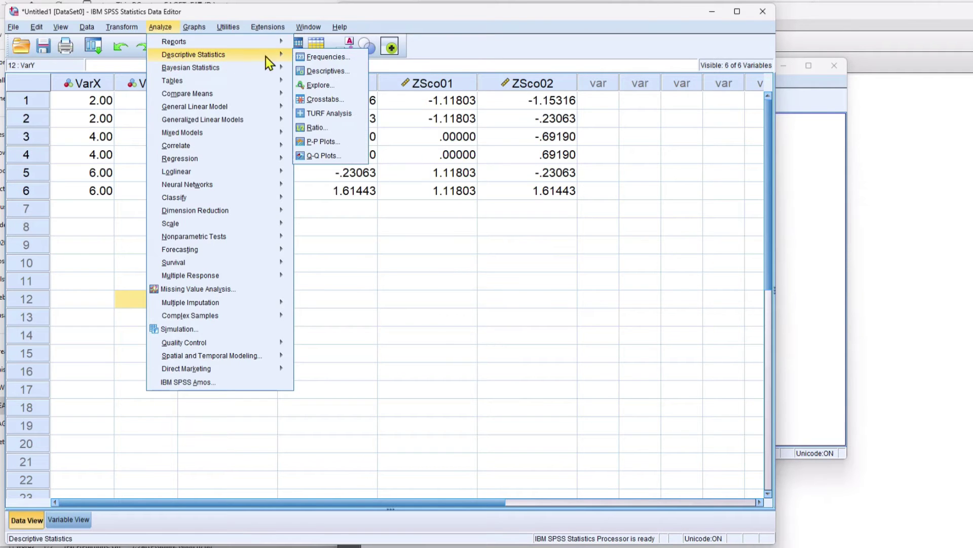
click(320, 69)
click(441, 122)
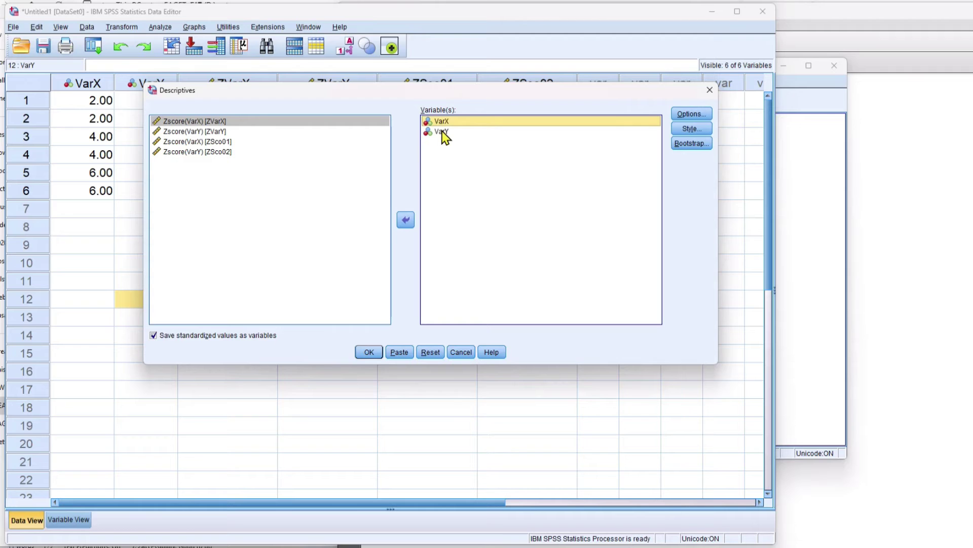
shift+click(442, 132)
click(405, 220)
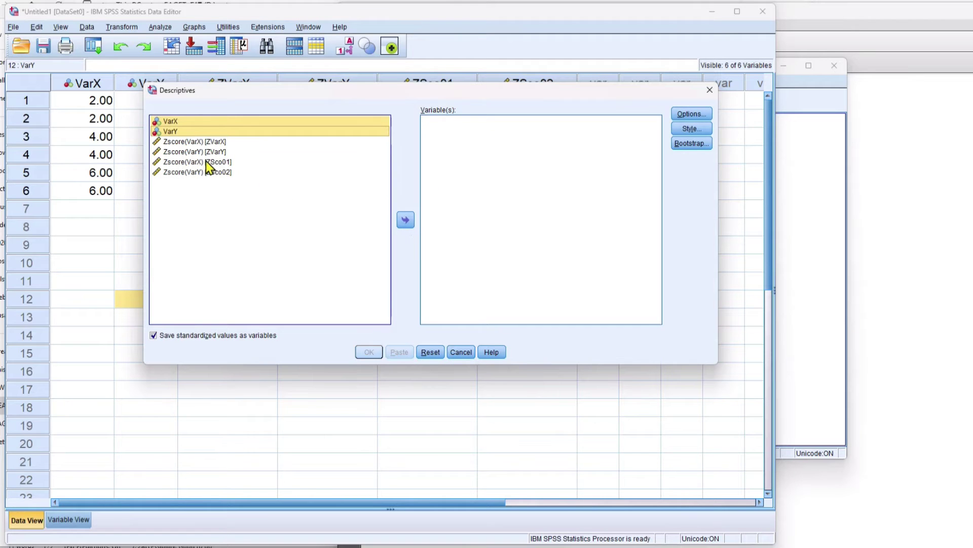
click(185, 142)
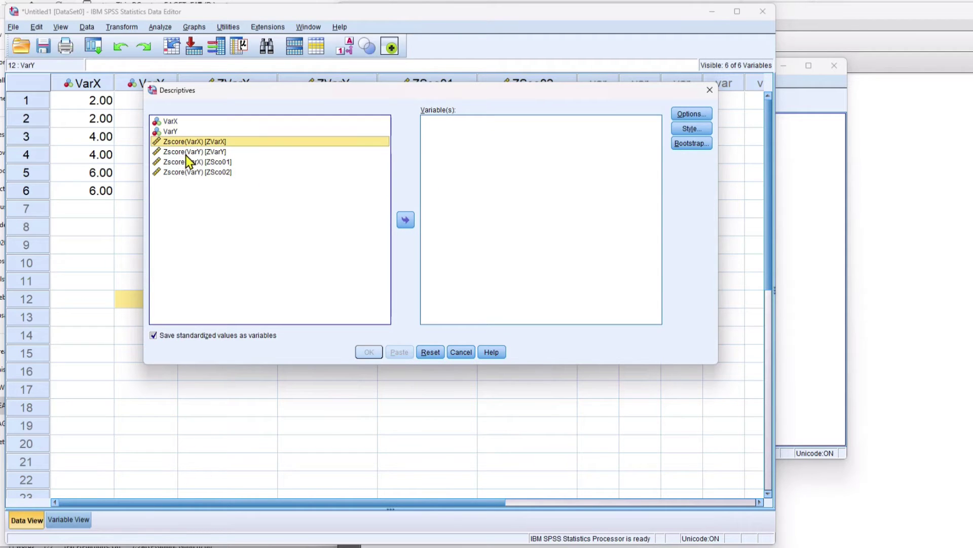
shift+click(183, 152)
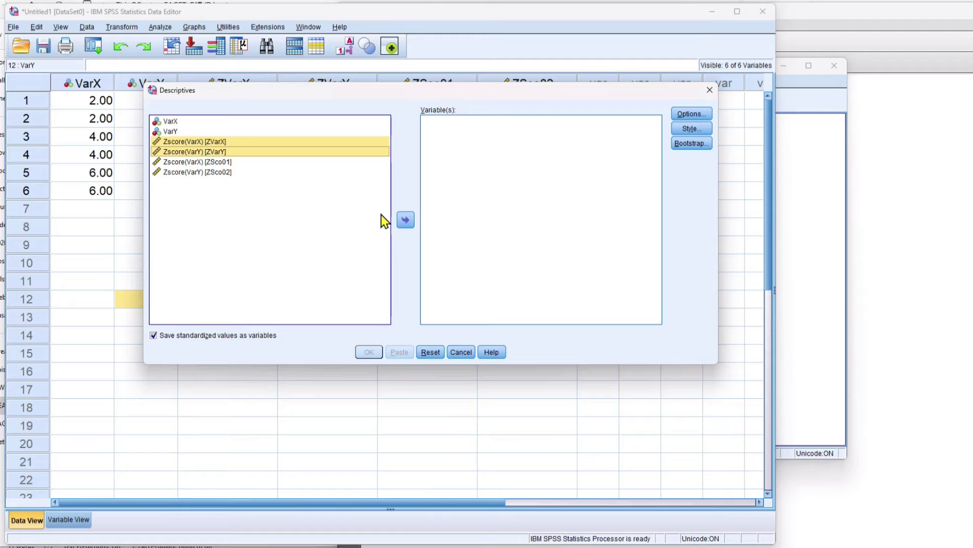
click(405, 220)
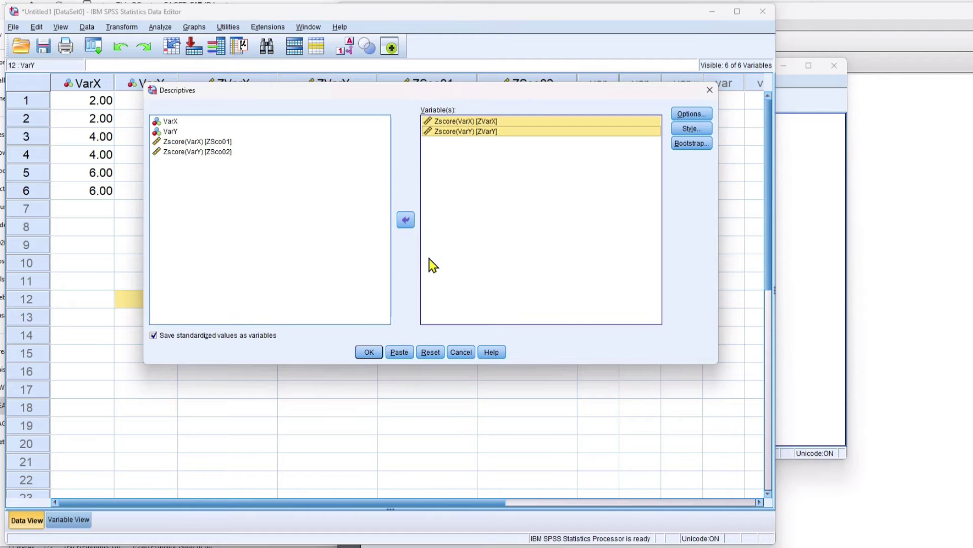
click(154, 335)
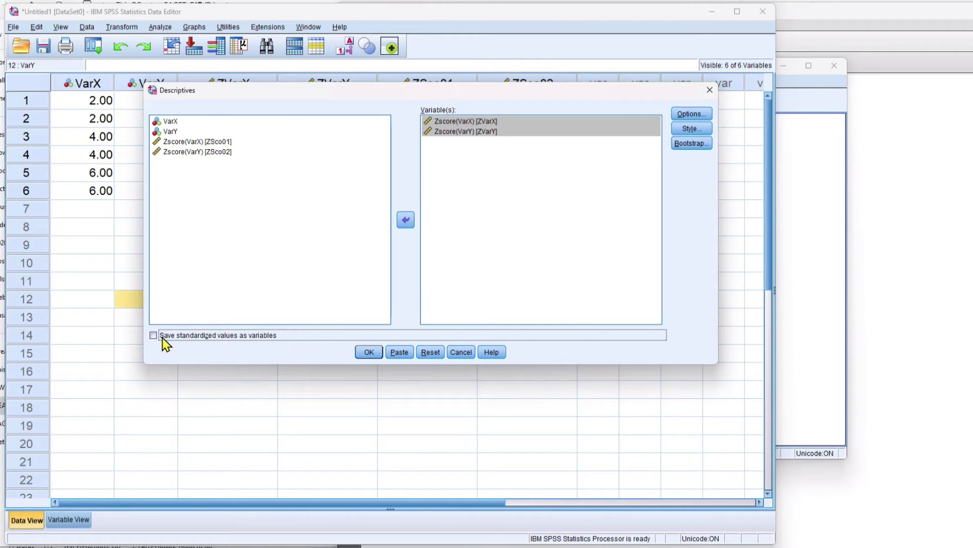
click(379, 352)
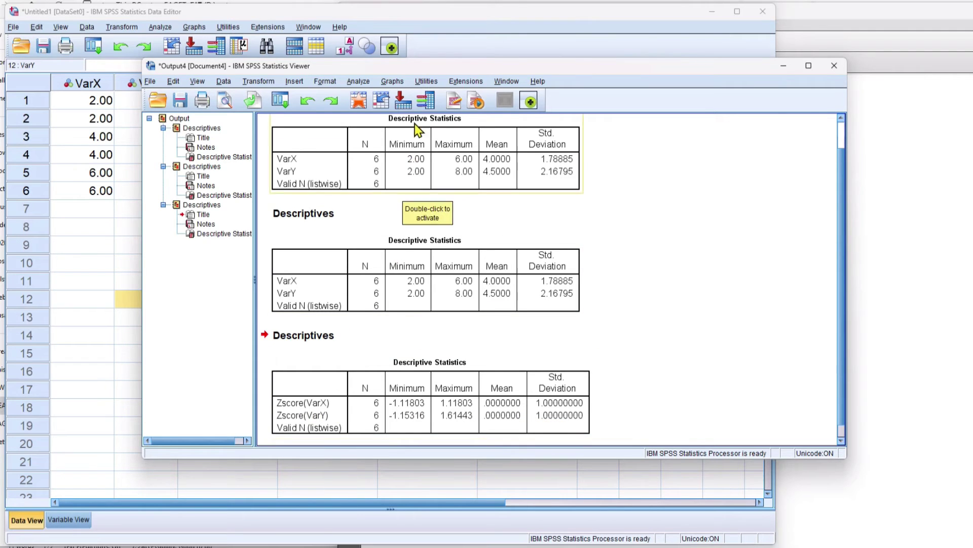
- Move the Output Viewer aside and bring the data editor with ZSco01 and ZSco02 forward
drag(400, 67, 558, 69)
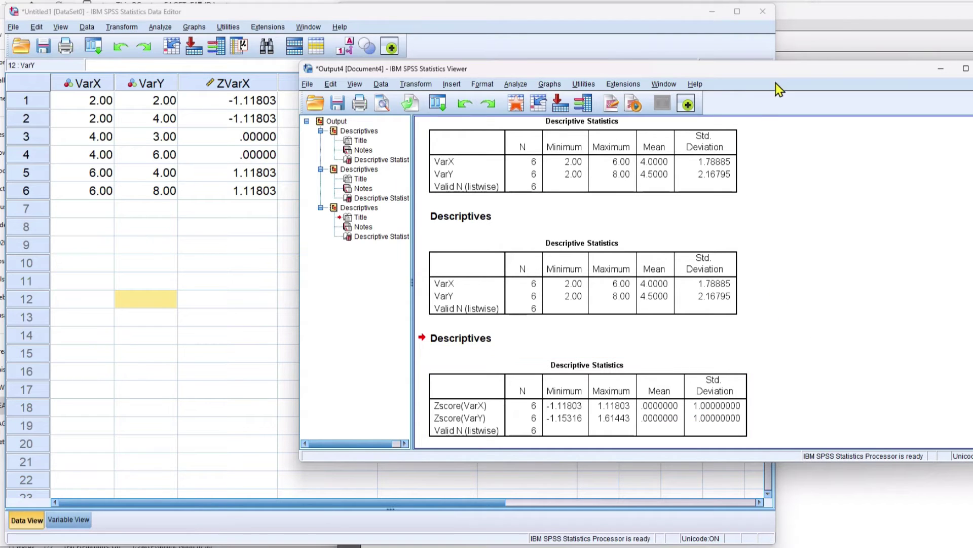
drag(772, 73, 706, 78)
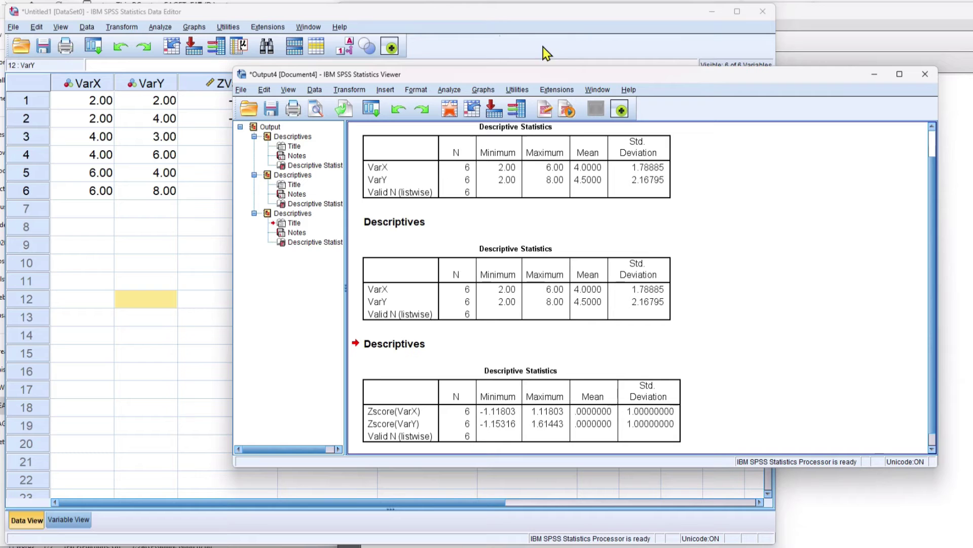
click(464, 20)
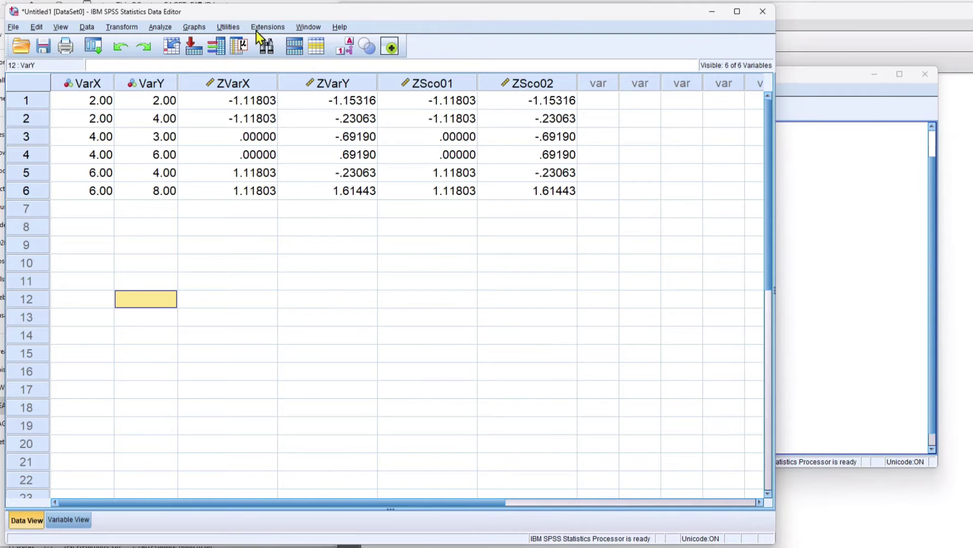
click(161, 28)
- Delete the duplicate ZSco01 and ZSco02 columns, keeping VarX, VarY, ZVarX and ZVarY
mouse_move(165, 40)
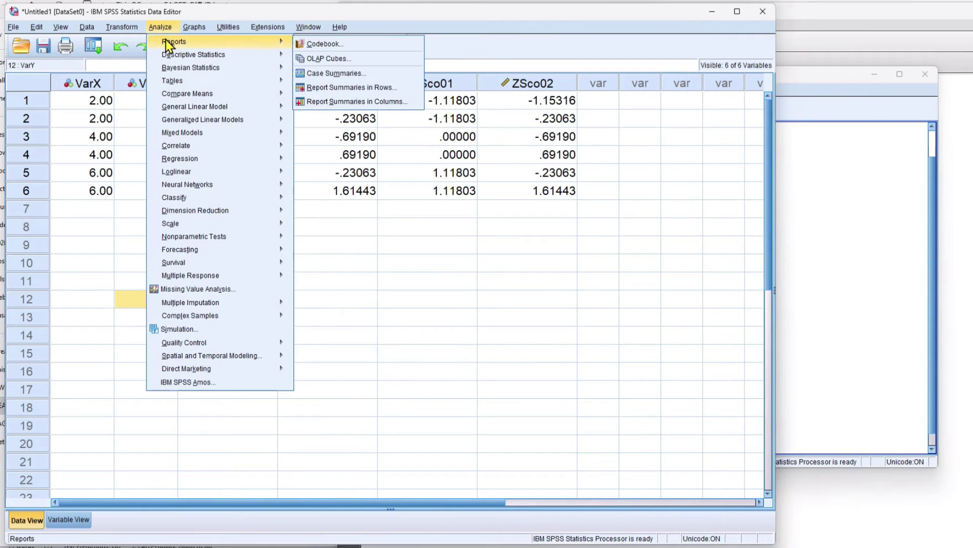
click(449, 82)
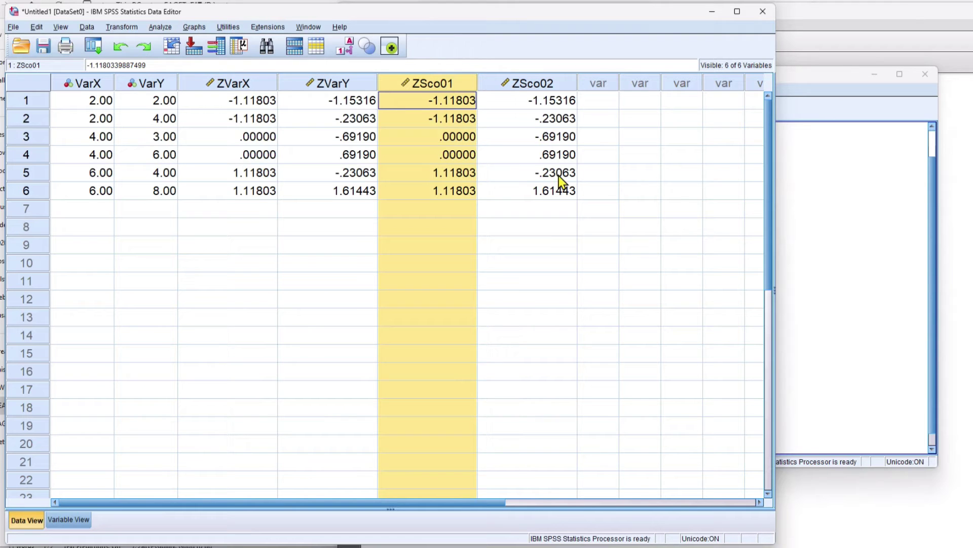
key(Delete)
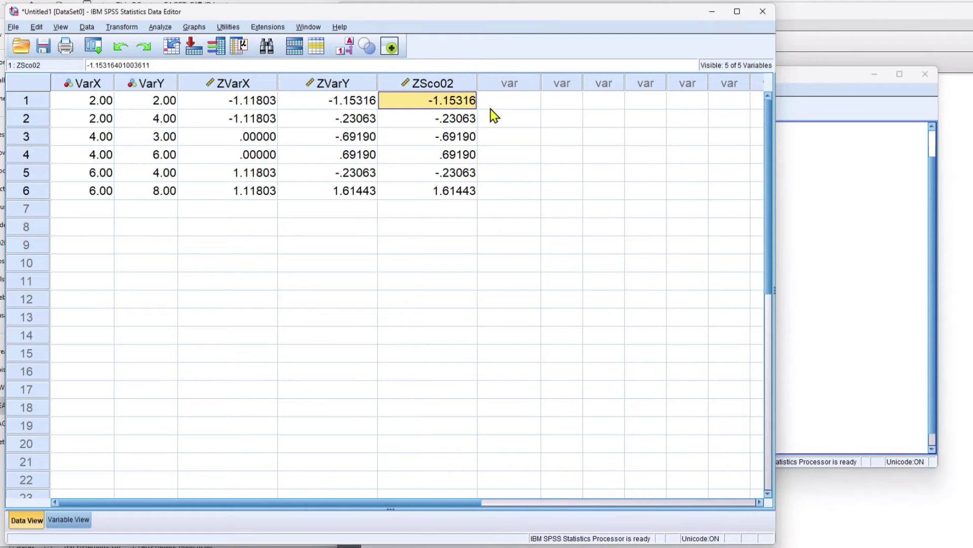
click(455, 84)
key(Delete)
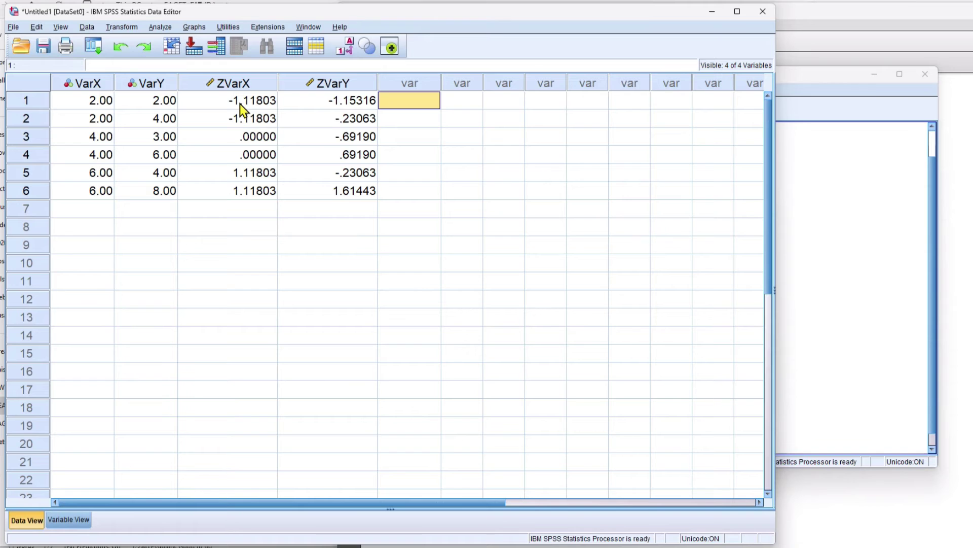
click(119, 28)
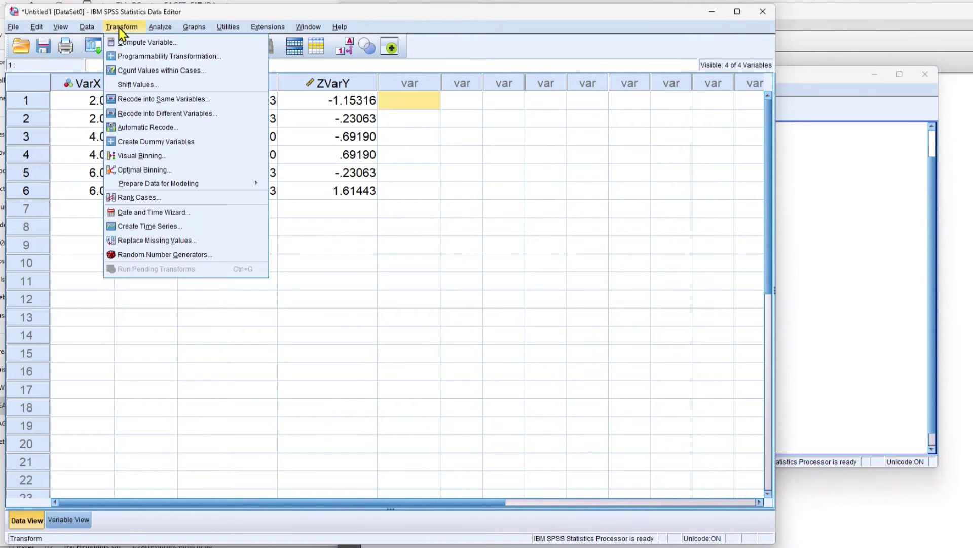
- Open Compute Variable, move the dialog off the z-scores, and enter target variable Tx
click(162, 43)
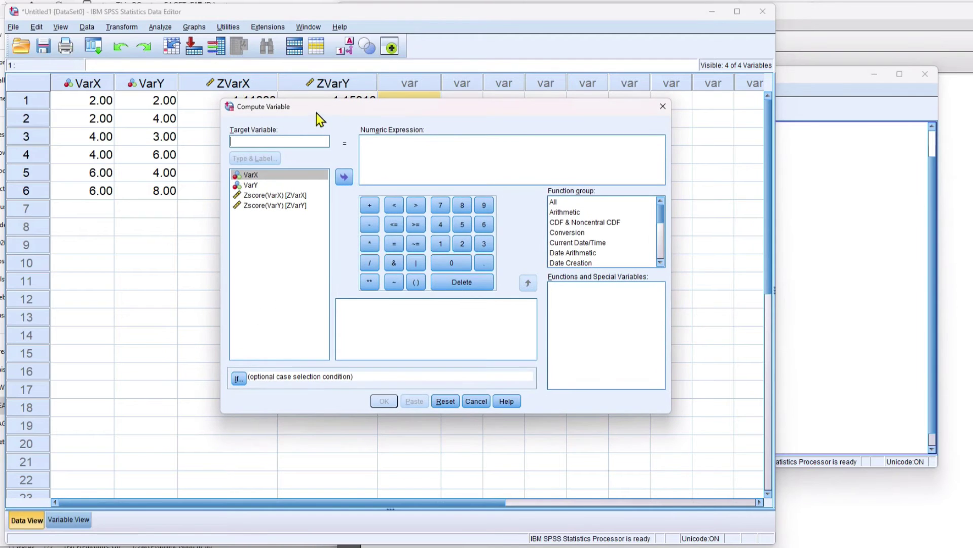
drag(317, 114, 431, 139)
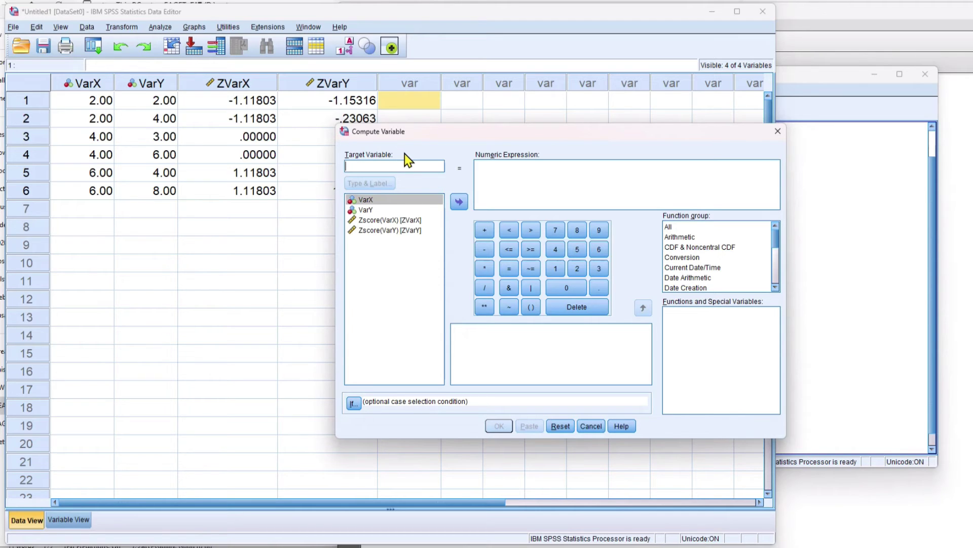
text(Tx)
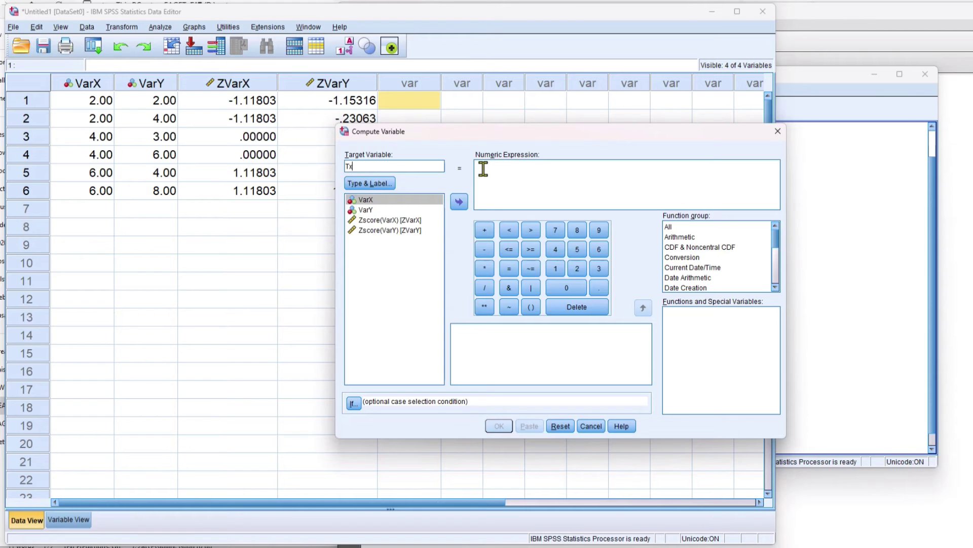
- Build the expression ZVarX * 10 + 50 from Zscore(VarX) and the keypad
click(378, 221)
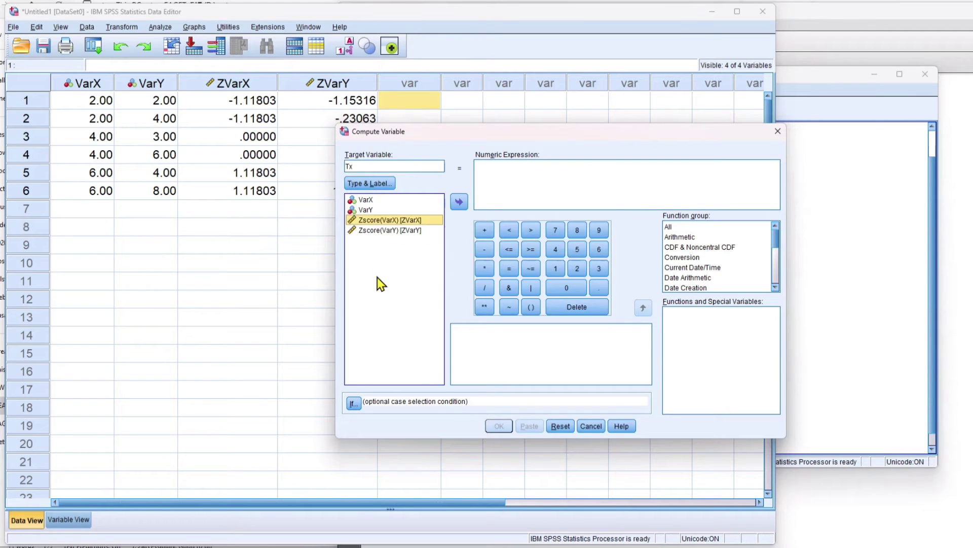
click(461, 205)
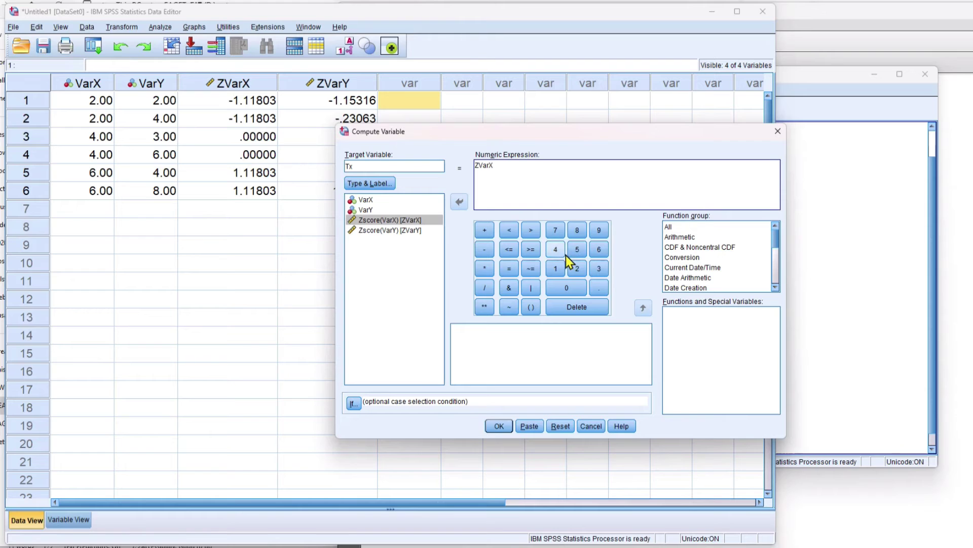
click(484, 270)
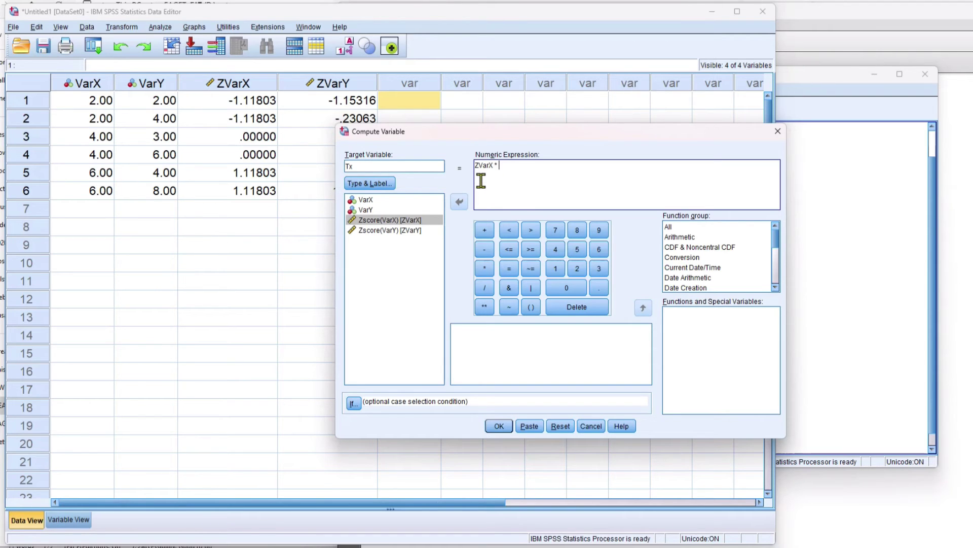
click(555, 269)
click(570, 284)
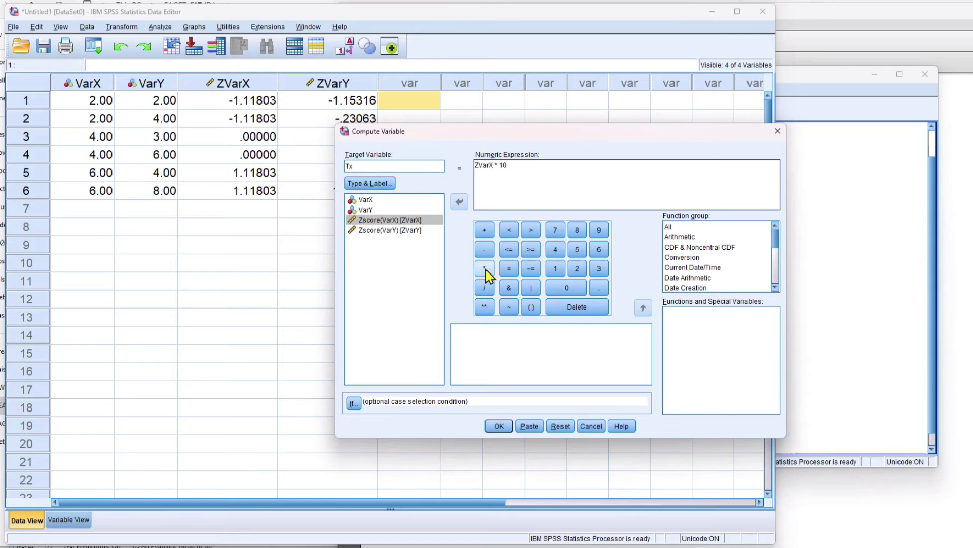
click(485, 230)
click(578, 249)
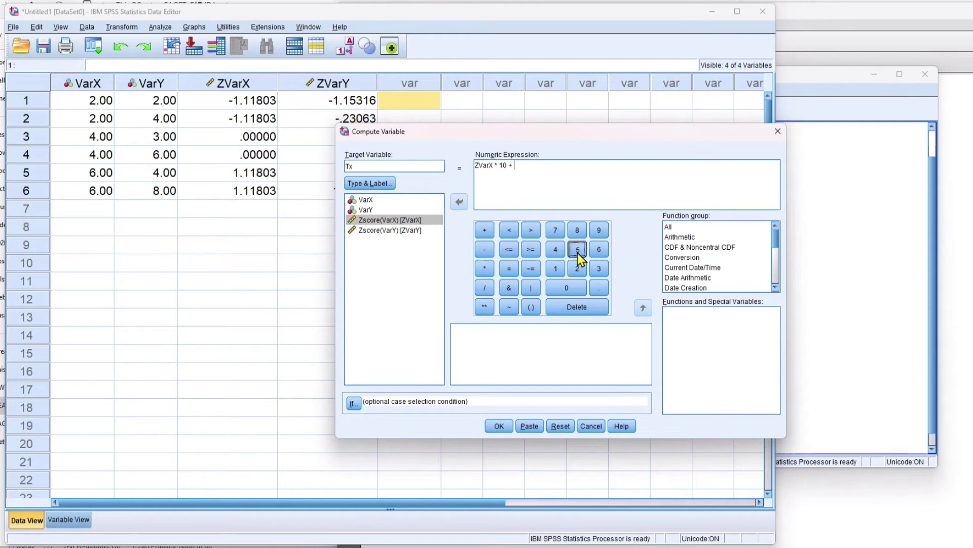
click(568, 287)
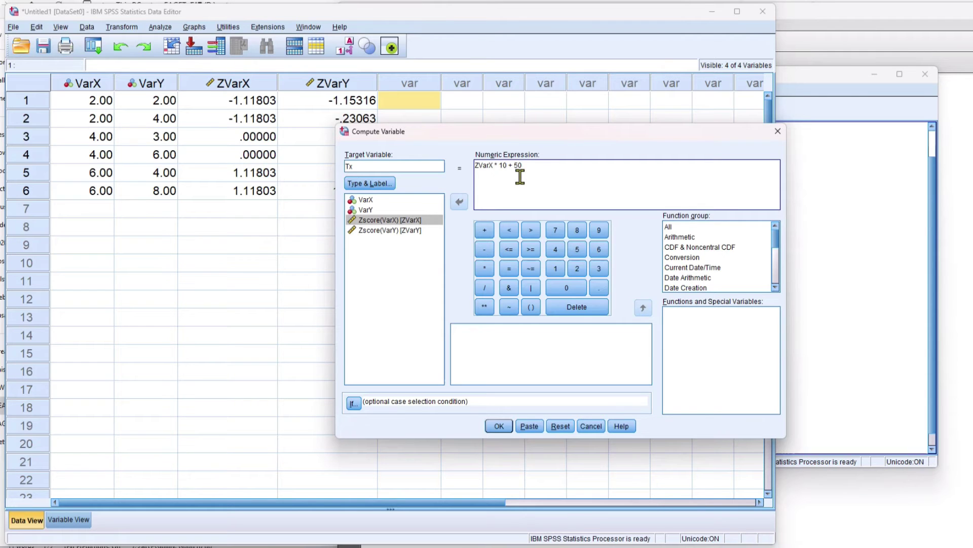
- Try wrapping ZVarX * 10 in parentheses, remove them again, and move the dialog aside
text())
key(Home)
text(()
key(BackSpace)
key(End)
key(Left)
key(Left)
key(Left)
key(Left)
key(Left)
key(BackSpace)
drag(484, 138, 572, 169)
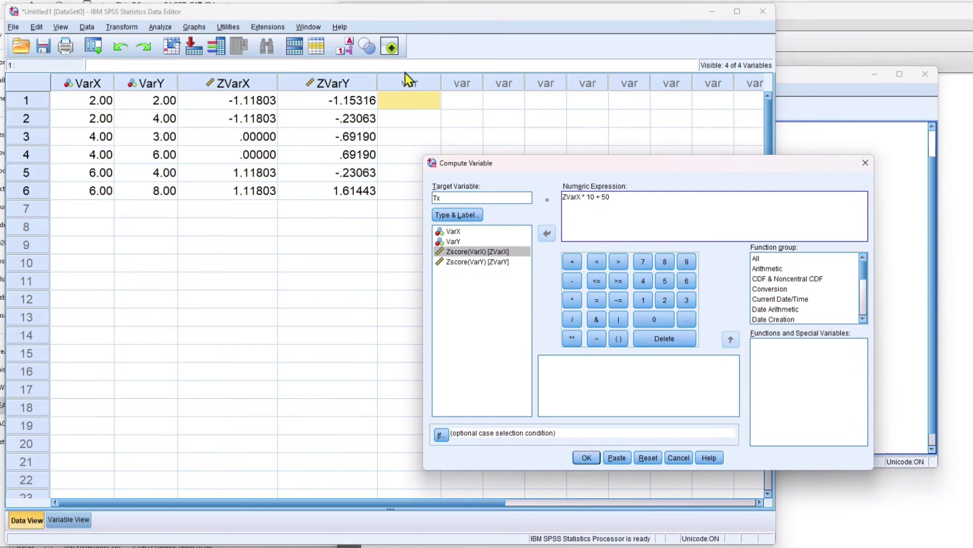
- Compute Tx, select its column with first value 38.82, and bring Z and T.pdf forward
click(586, 458)
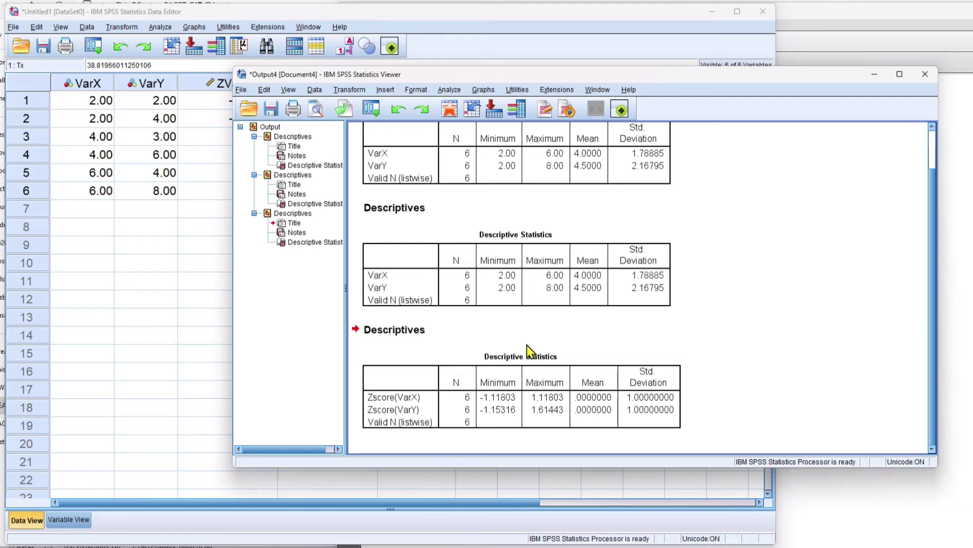
click(472, 537)
click(437, 87)
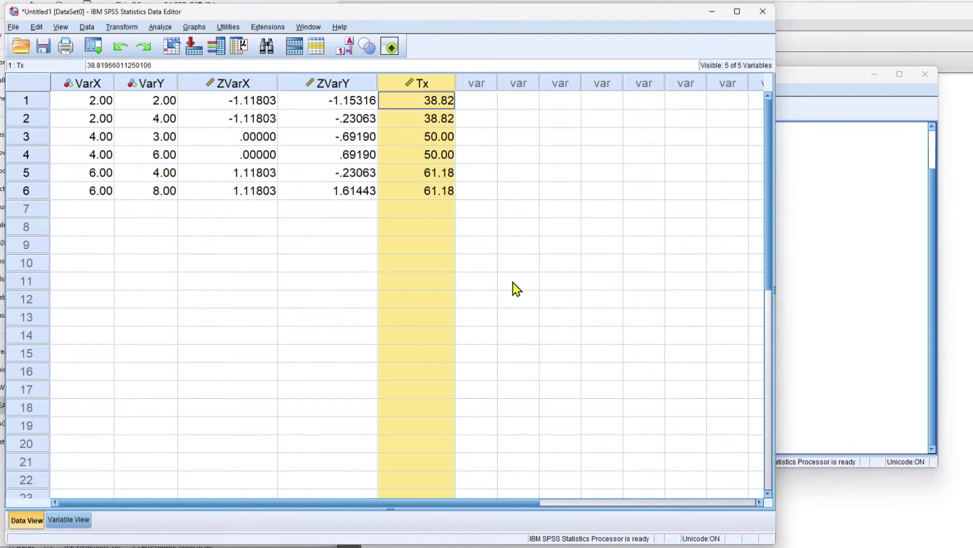
click(813, 511)
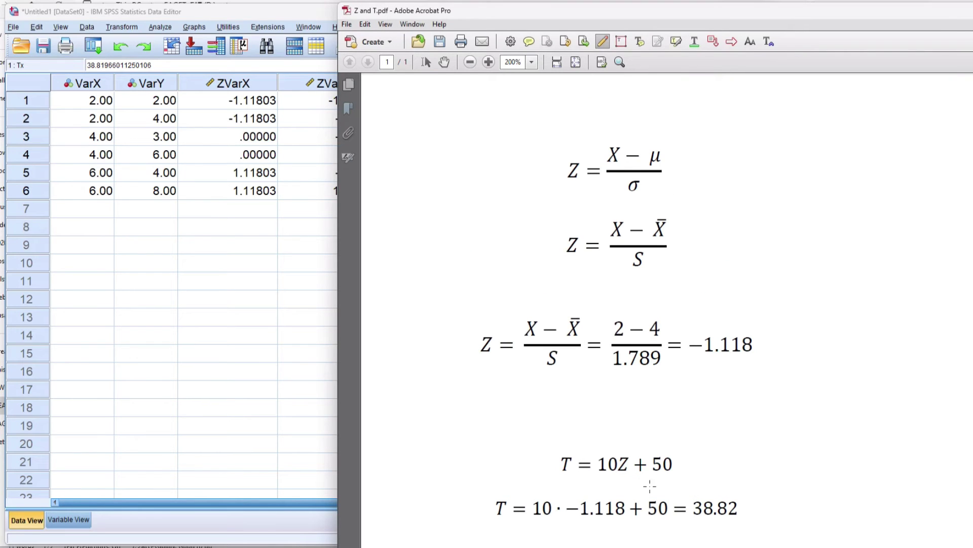
- Circle the worked T = 38.82 example, place the PDF beside the Tx column, then delete the ink
mouse_move(634, 485)
mouse_down()
mouse_move(526, 484)
mouse_move(493, 491)
mouse_move(484, 508)
mouse_move(492, 523)
mouse_move(631, 541)
mouse_move(727, 539)
mouse_move(769, 508)
mouse_move(609, 486)
mouse_up()
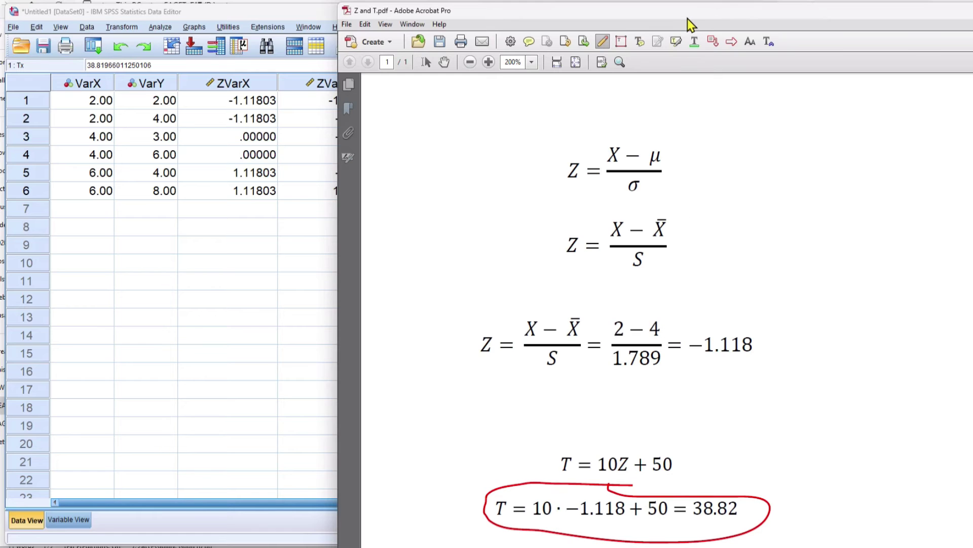
drag(688, 19, 819, 28)
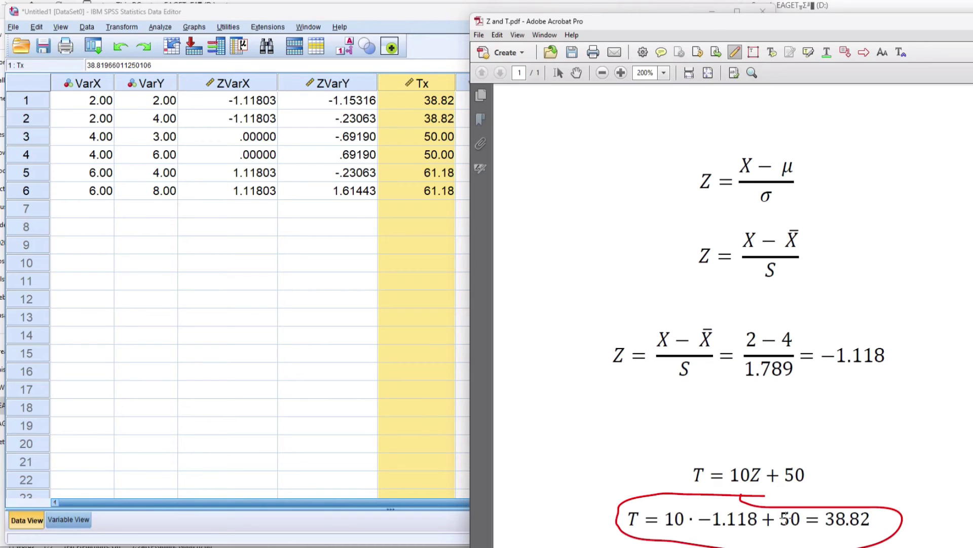
click(712, 496)
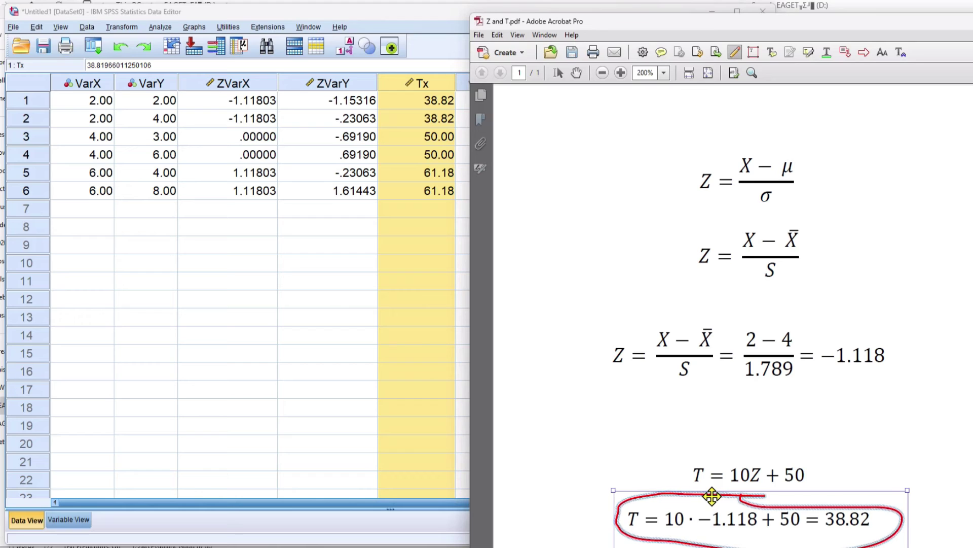
key(Delete)
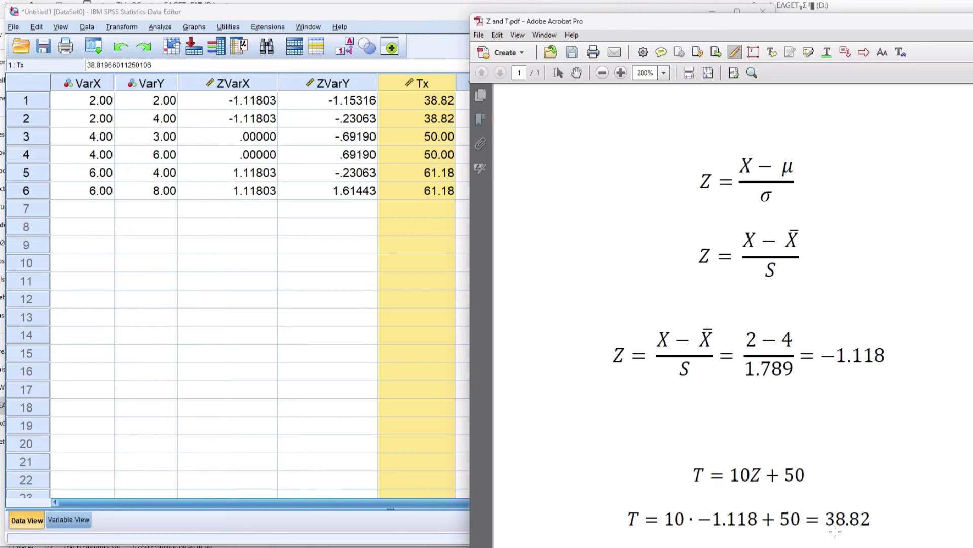
- Select the Tx column and reopen Compute Variable with its previous expression
click(399, 288)
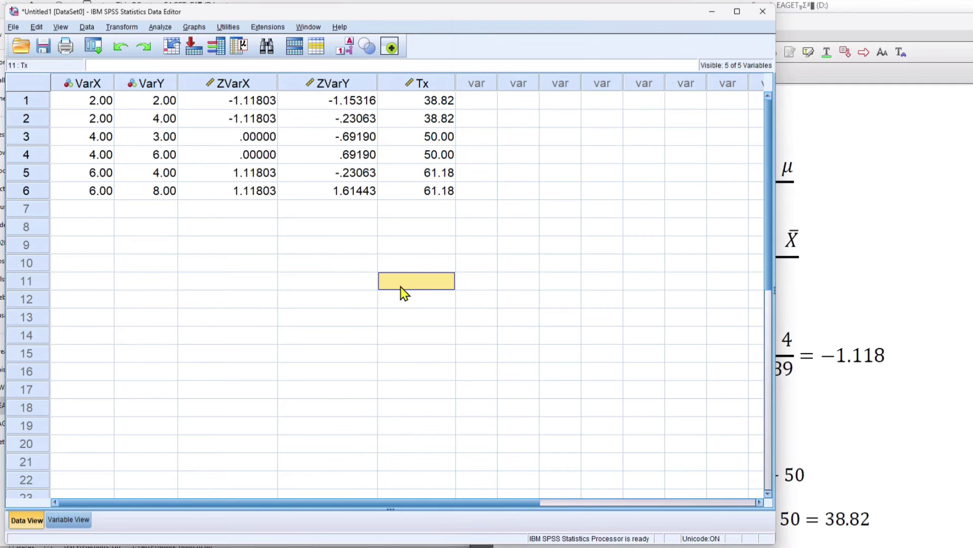
click(419, 84)
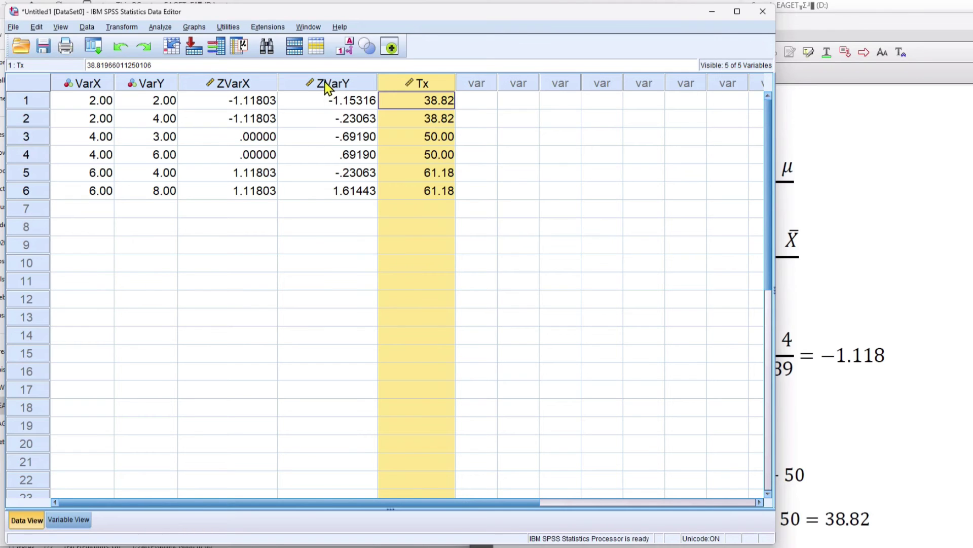
click(156, 29)
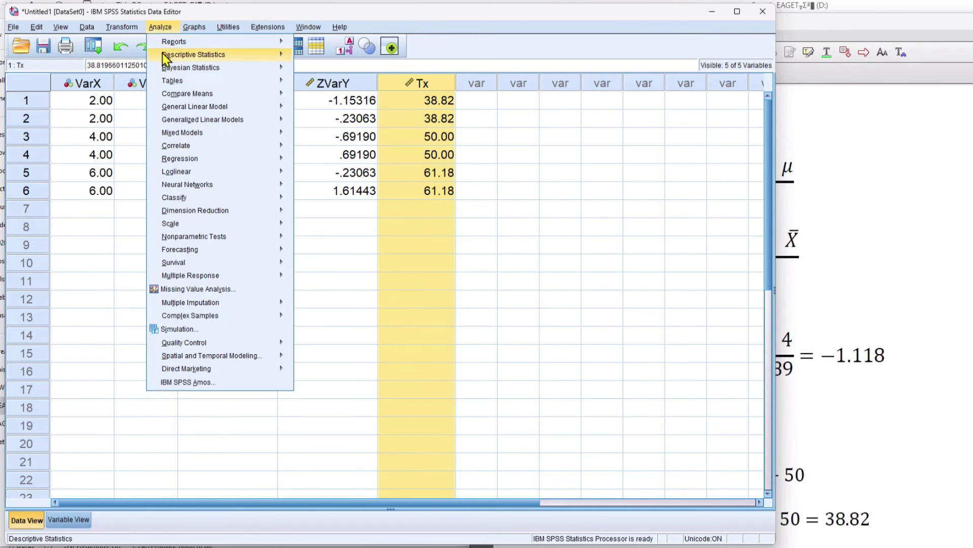
mouse_move(124, 27)
click(139, 42)
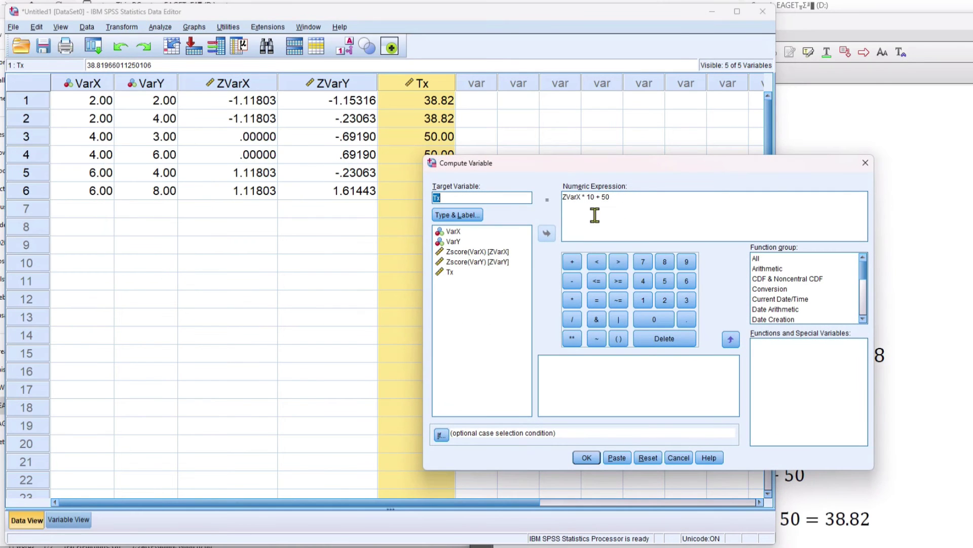
- Retarget to Ty with expression ZVarY * 10 + 50 and compute it
click(455, 197)
drag(580, 198, 562, 197)
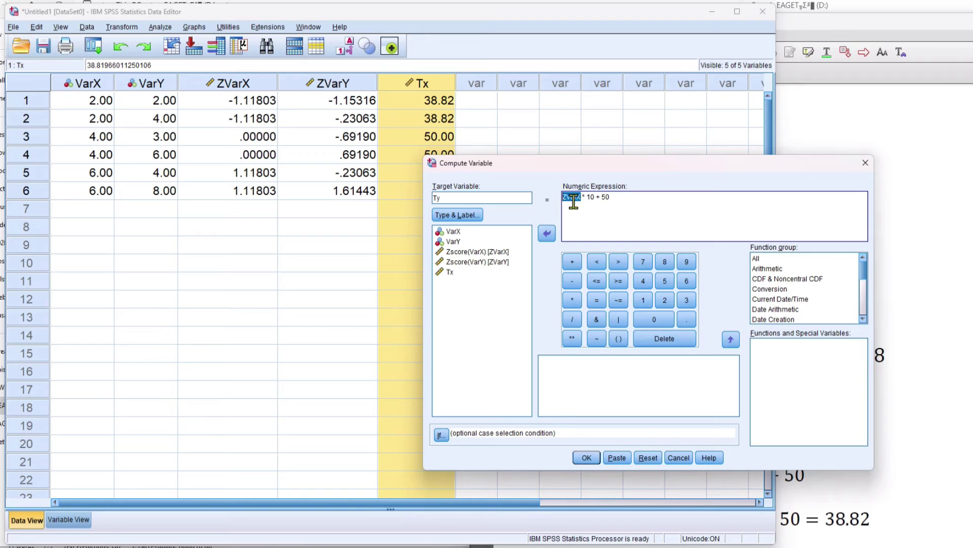
click(547, 240)
click(484, 263)
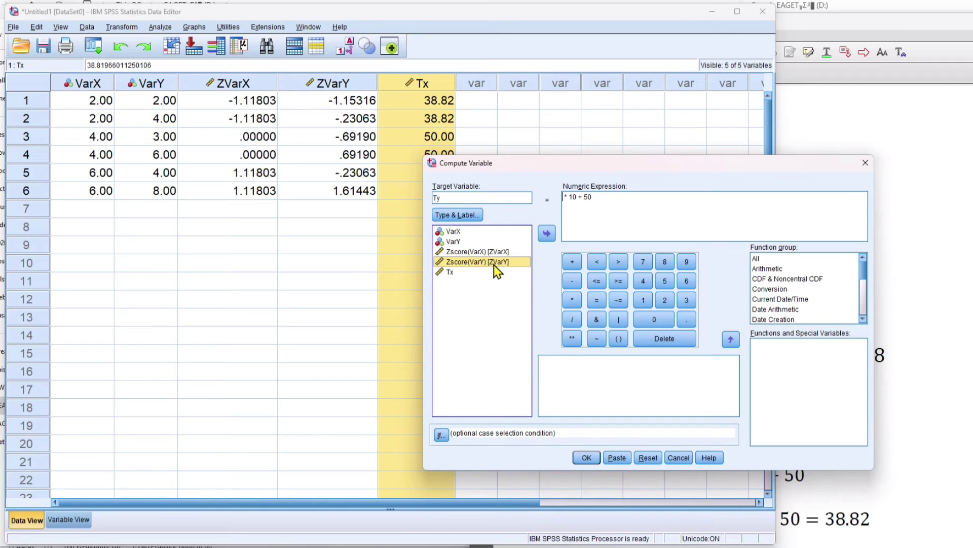
click(546, 233)
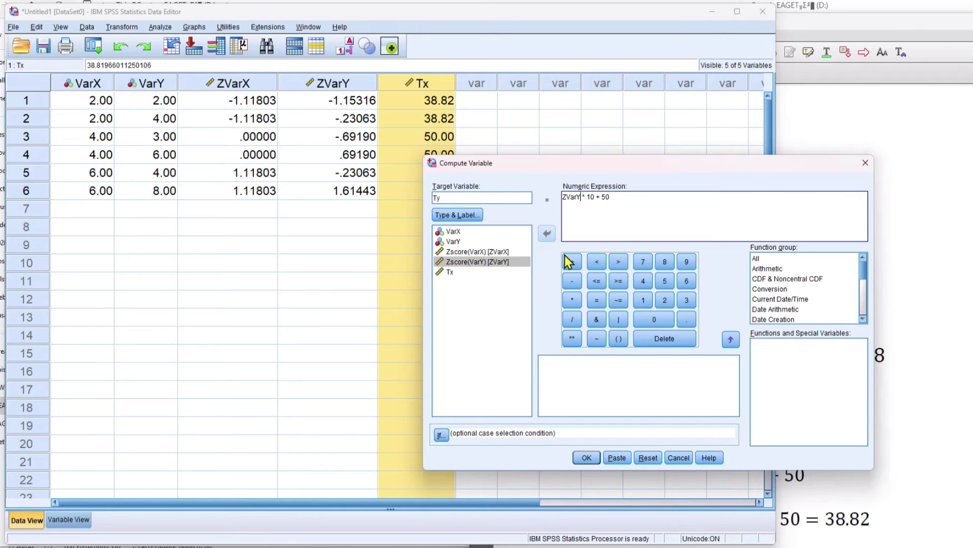
click(449, 262)
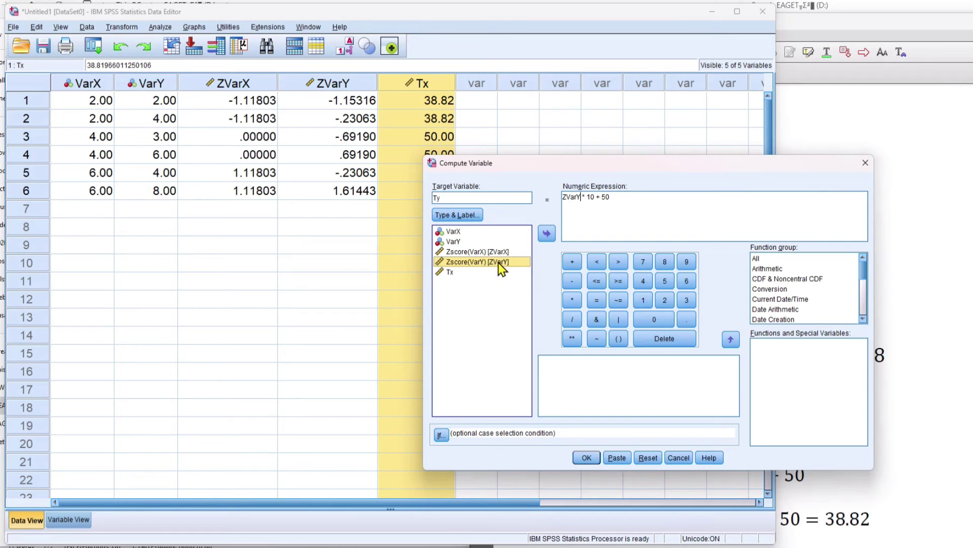
click(578, 199)
click(597, 458)
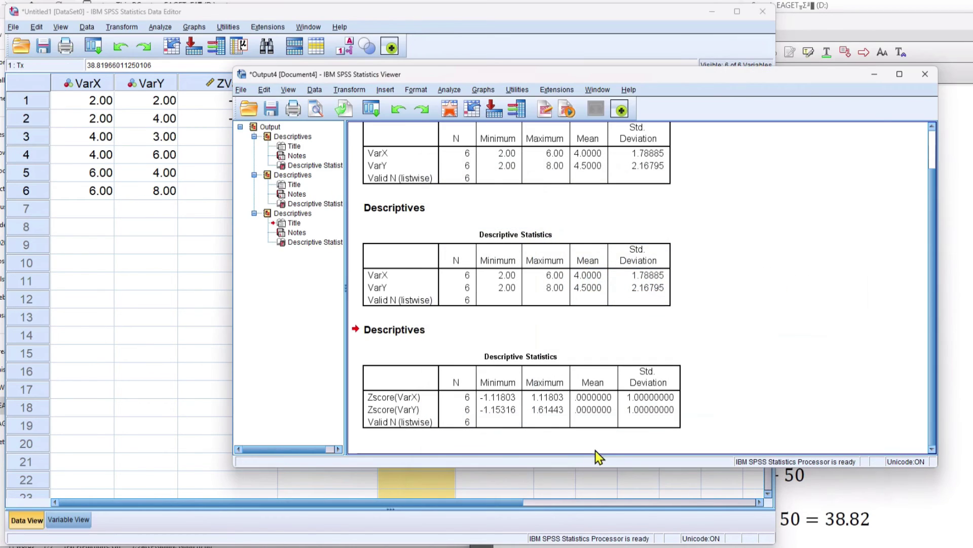
click(515, 518)
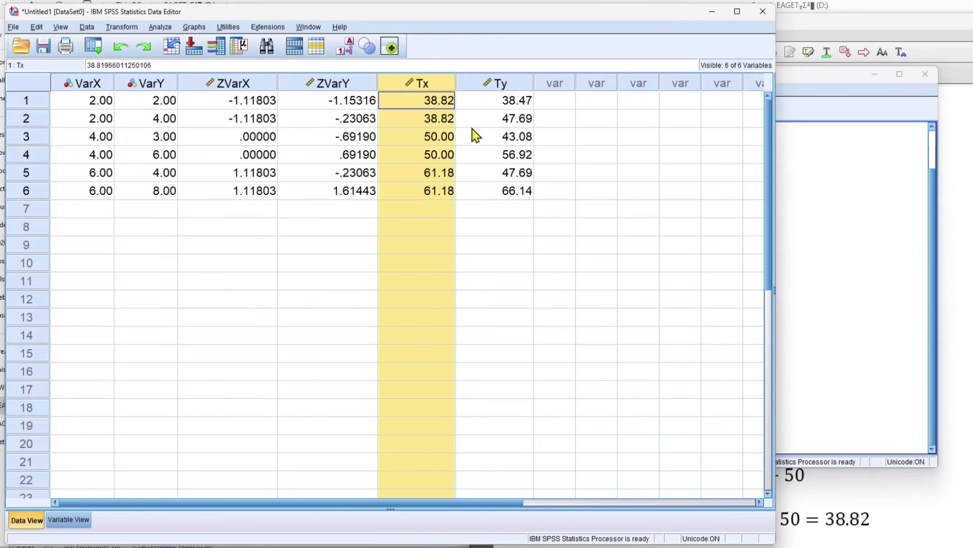
click(484, 100)
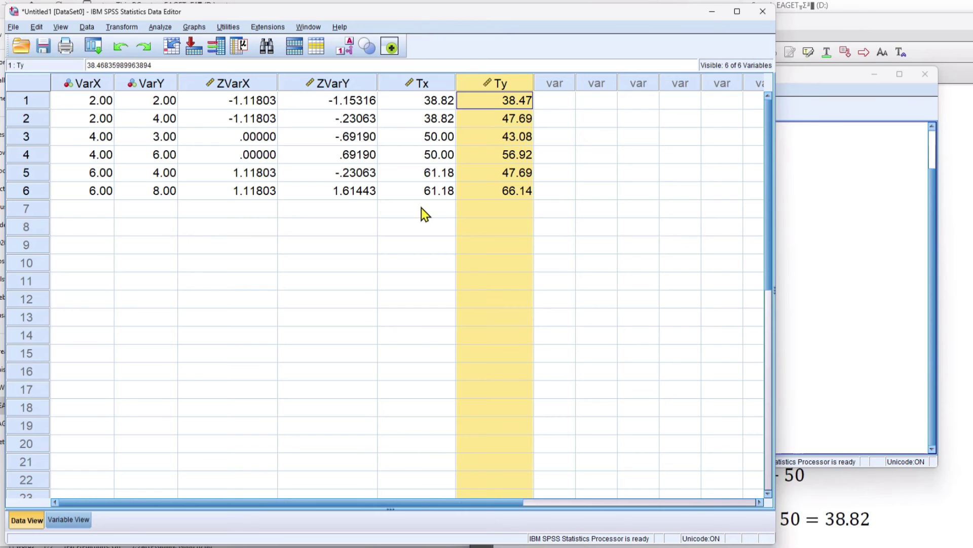
drag(84, 87, 146, 93)
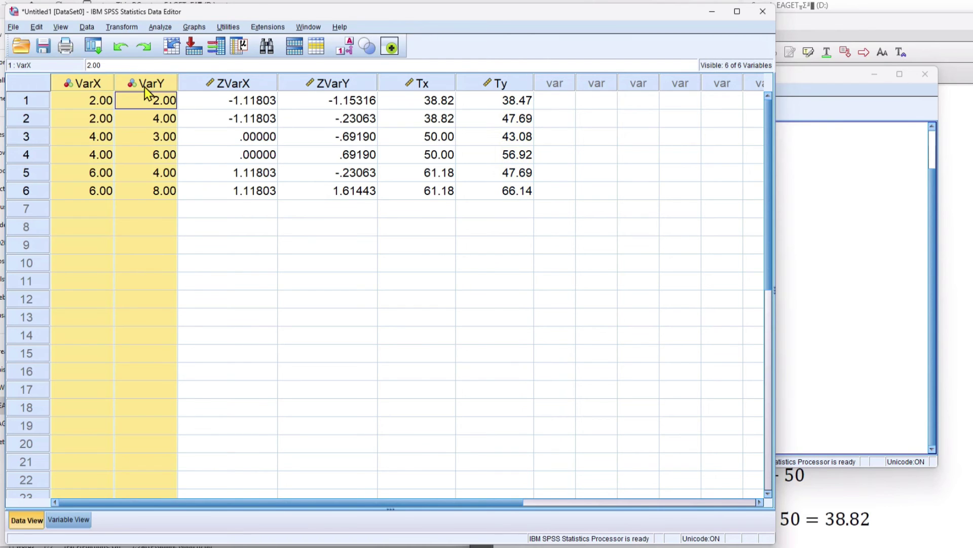
drag(210, 85, 319, 89)
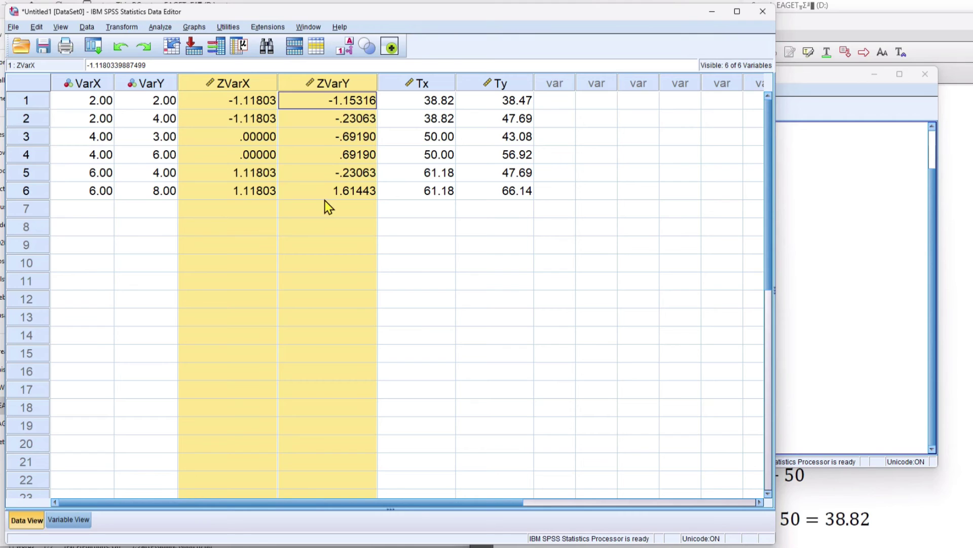
click(408, 84)
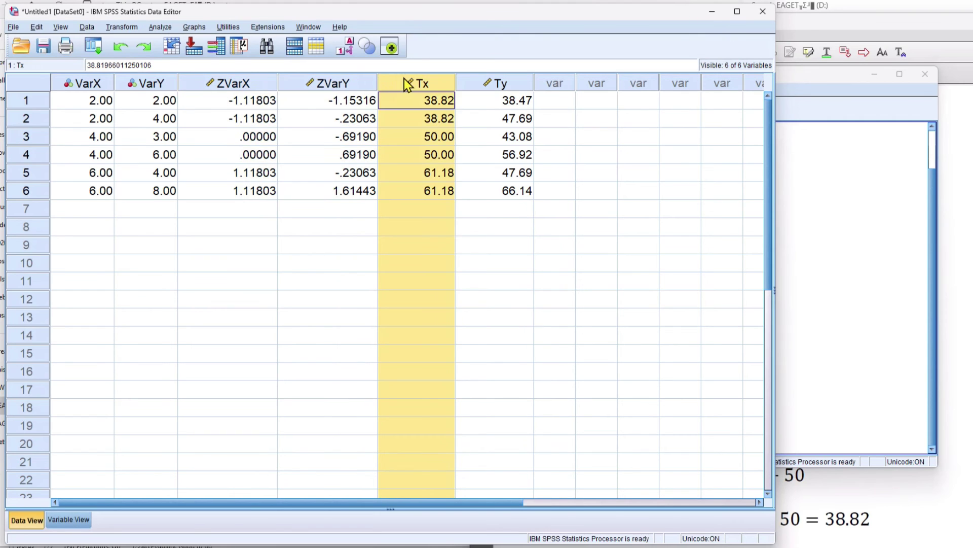
- Run a bivariate Pearson correlation of VarX with VarY, giving r = .619
drag(408, 85, 486, 91)
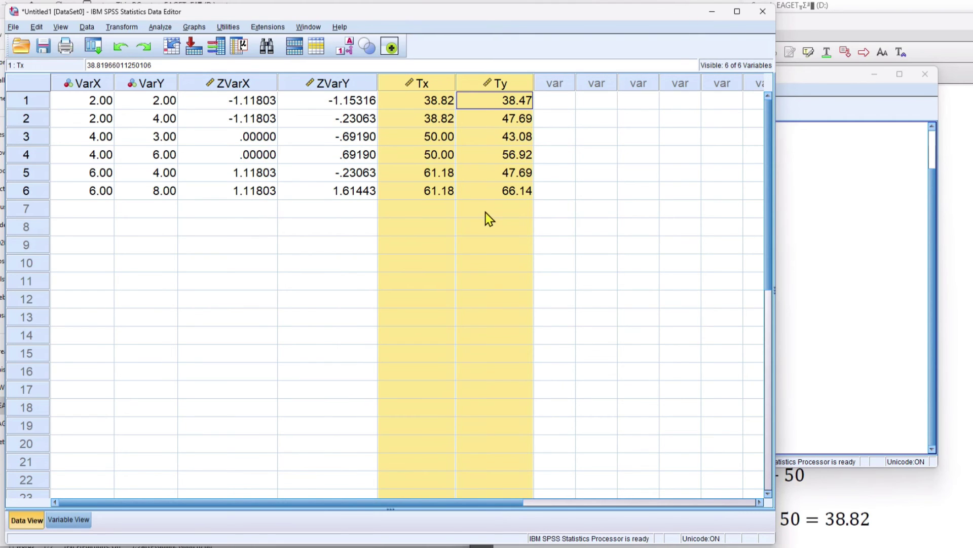
click(343, 243)
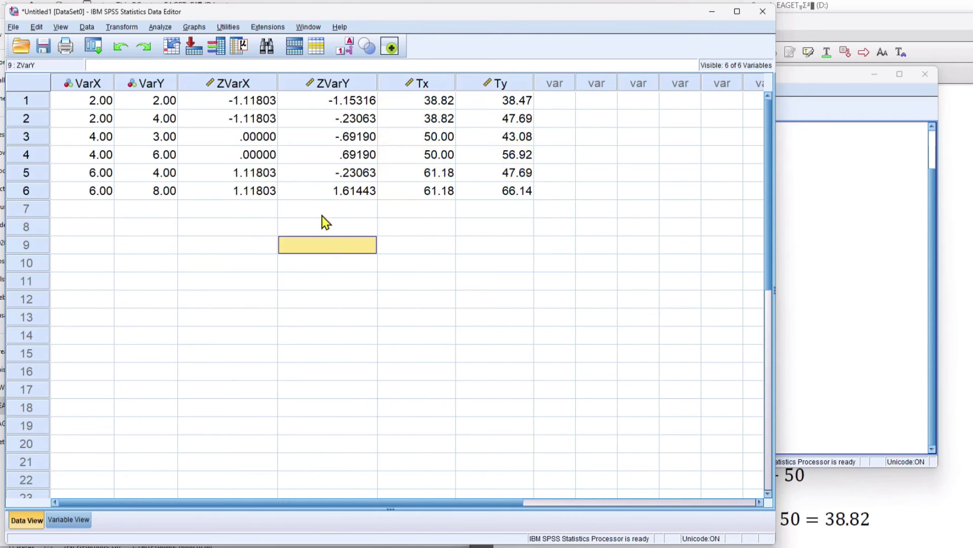
click(151, 28)
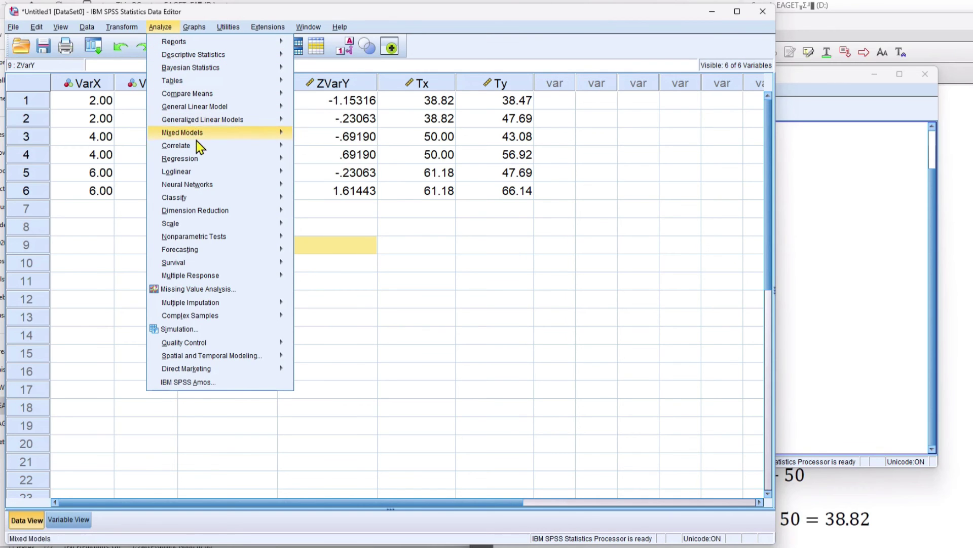
mouse_move(210, 146)
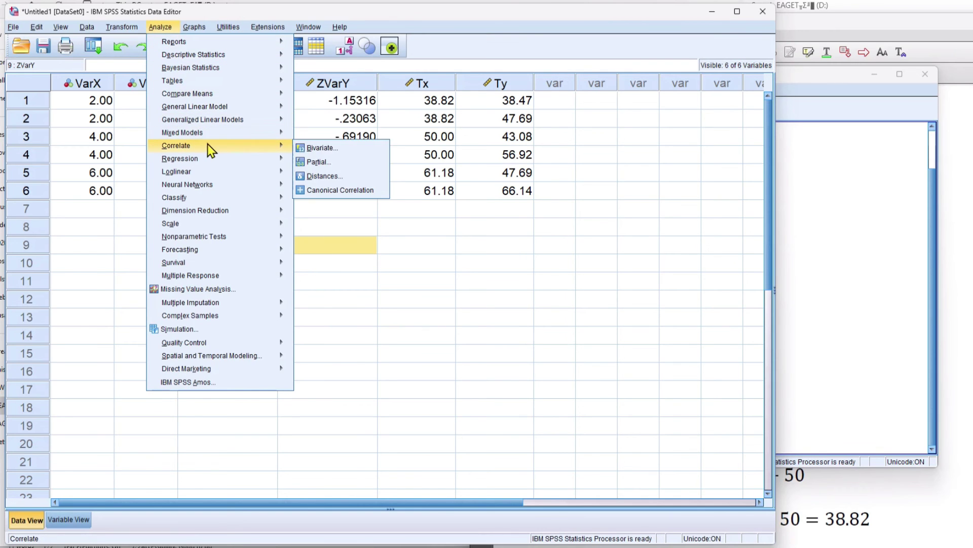
click(332, 148)
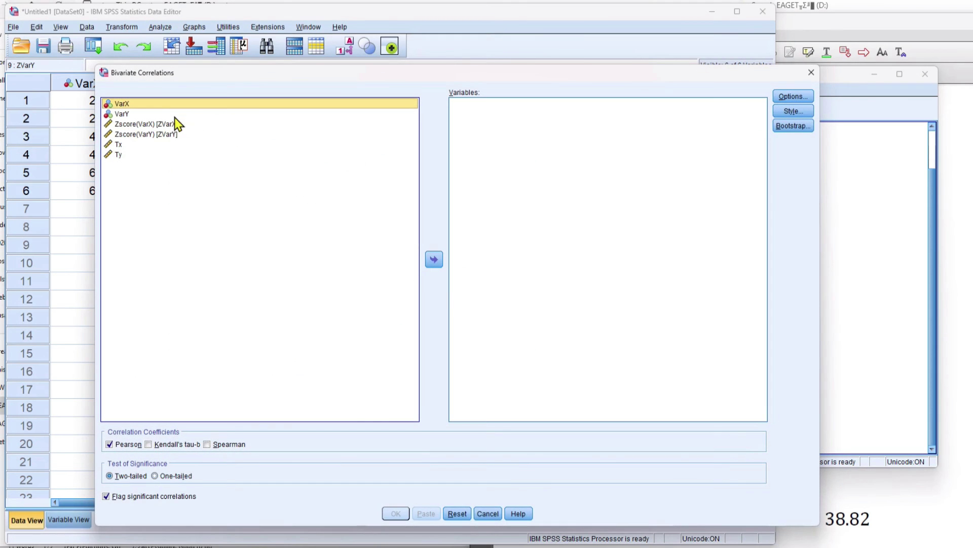
shift+click(131, 116)
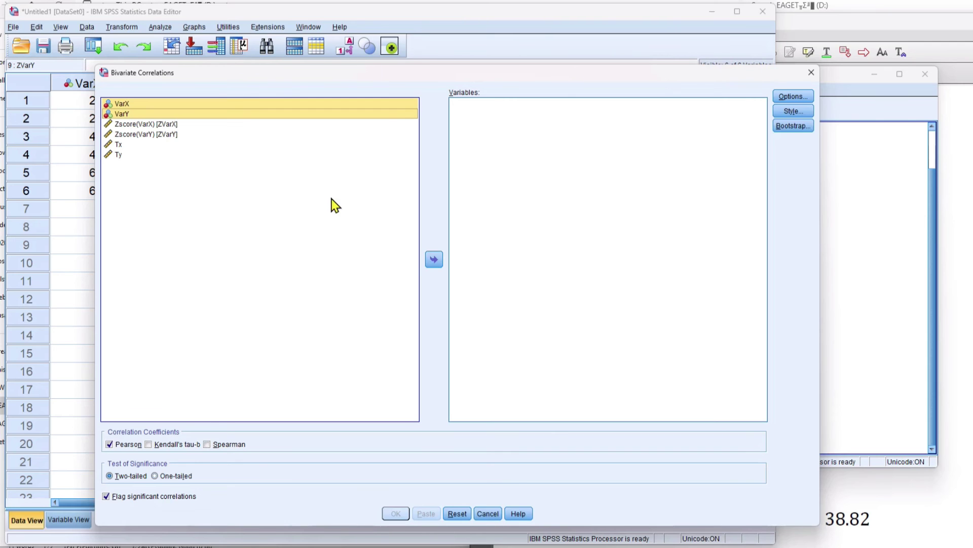
click(434, 259)
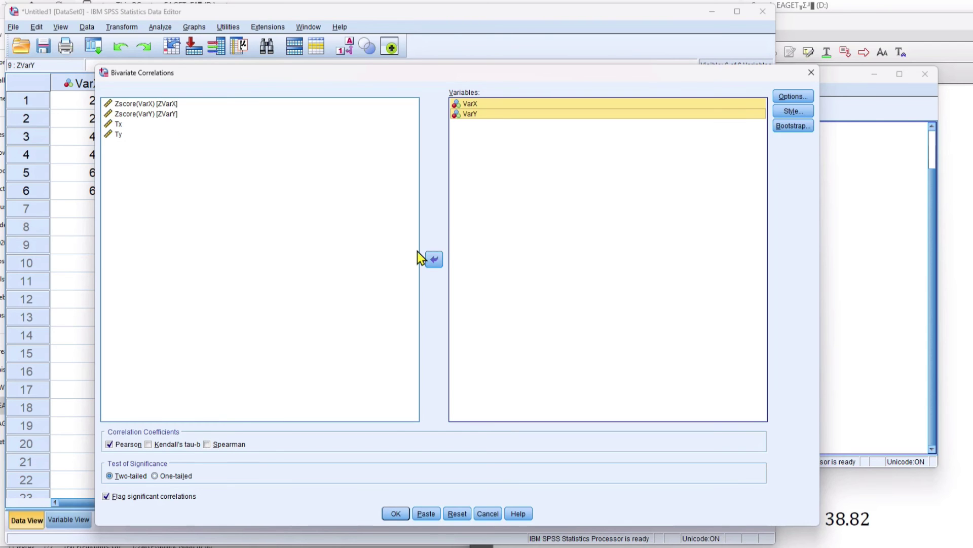
click(397, 513)
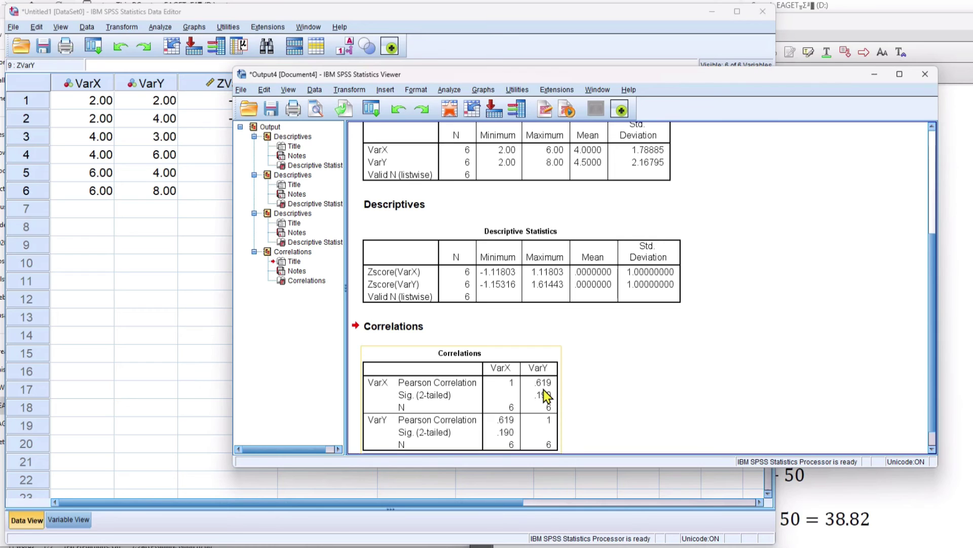
click(571, 394)
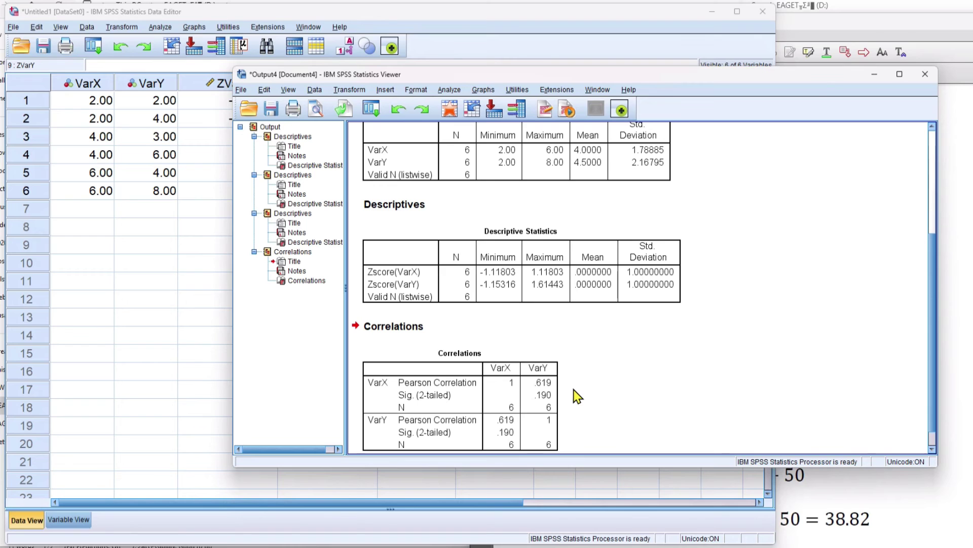
click(558, 397)
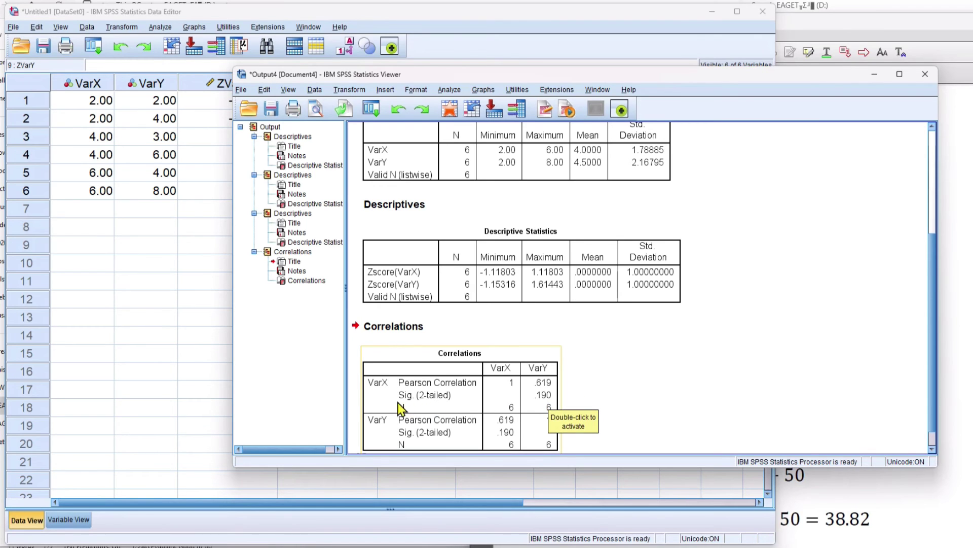
click(587, 404)
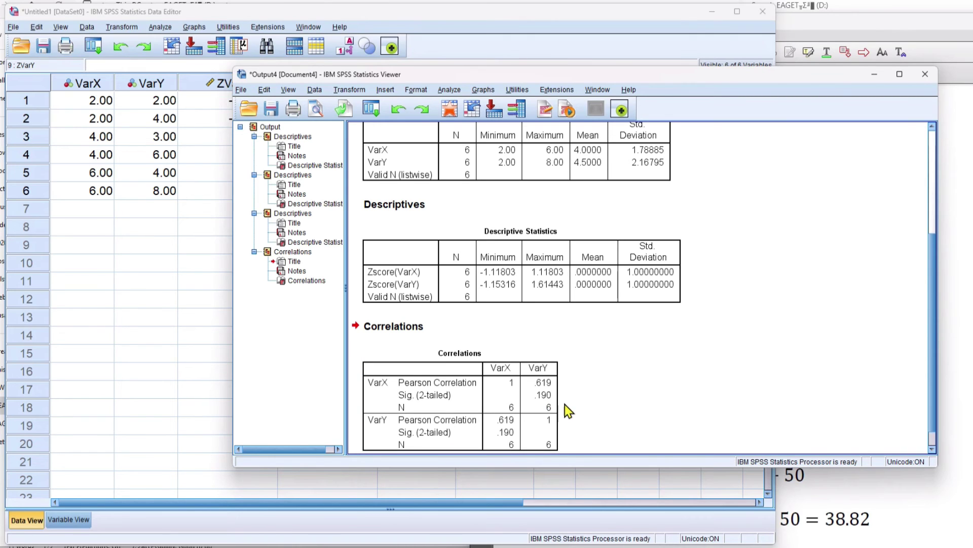
click(554, 413)
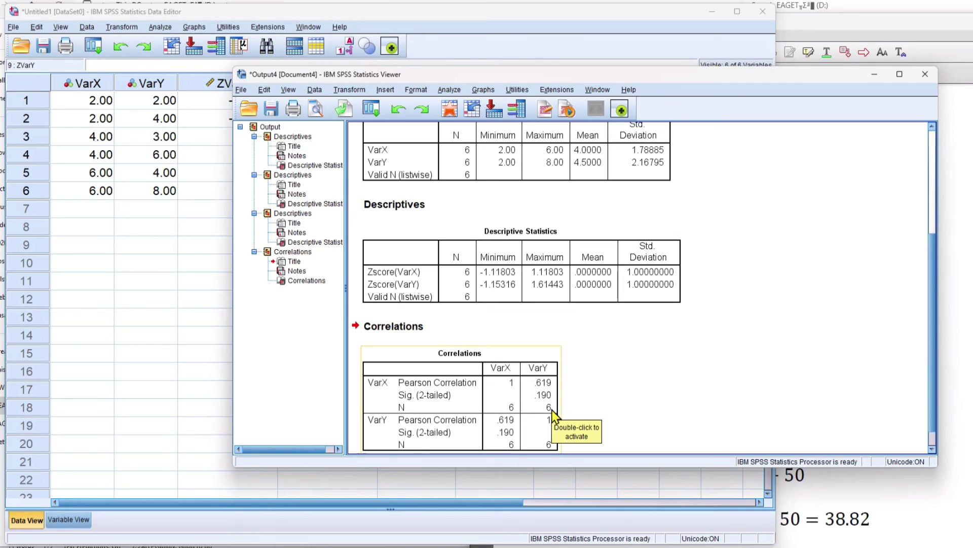
click(594, 404)
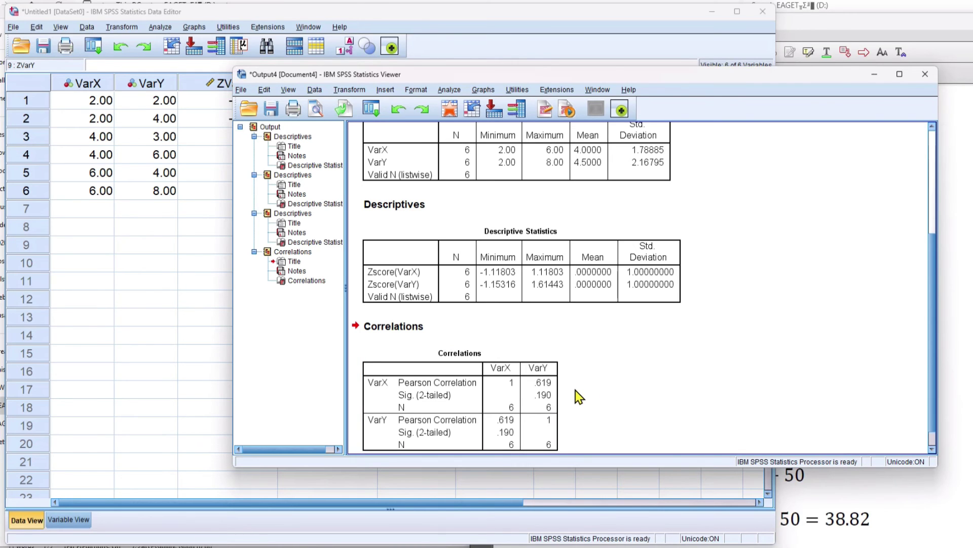
click(559, 402)
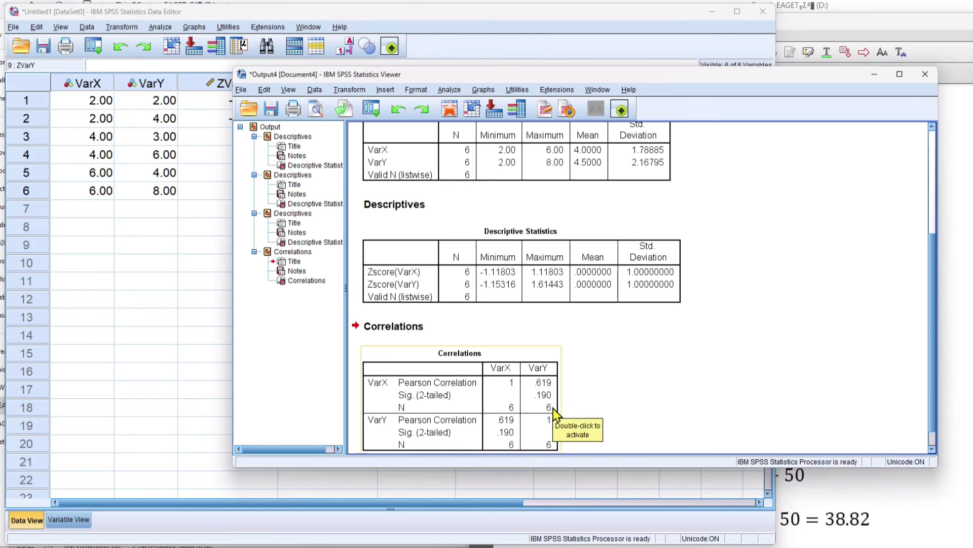
click(39, 104)
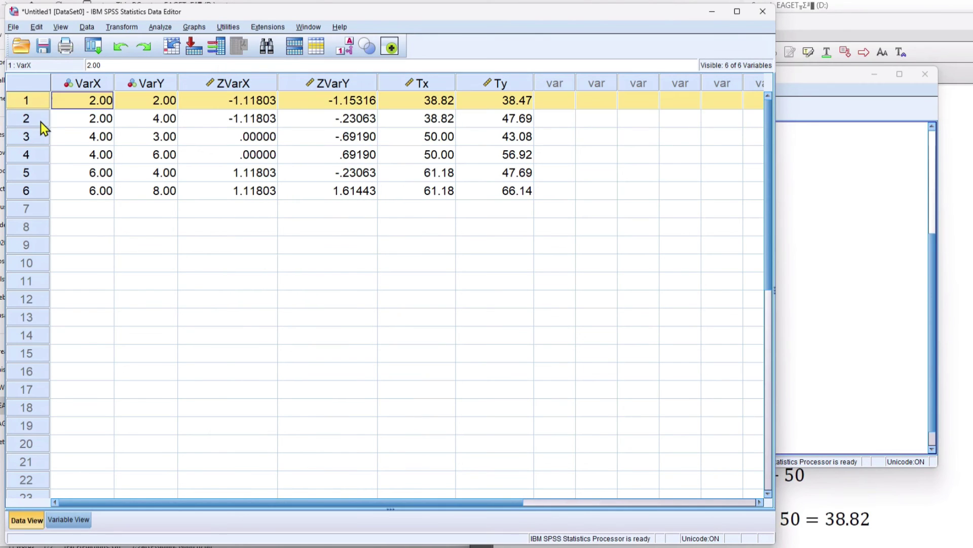
click(38, 137)
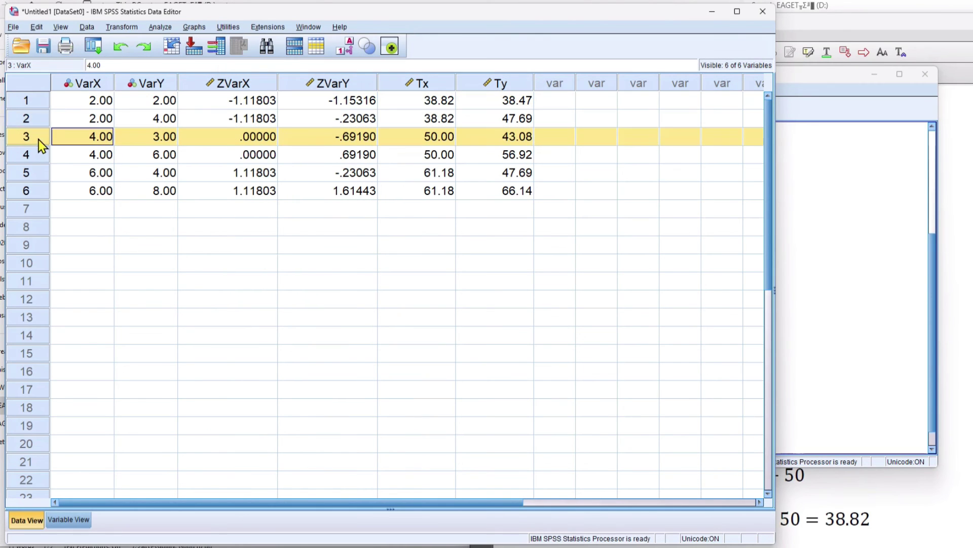
click(803, 417)
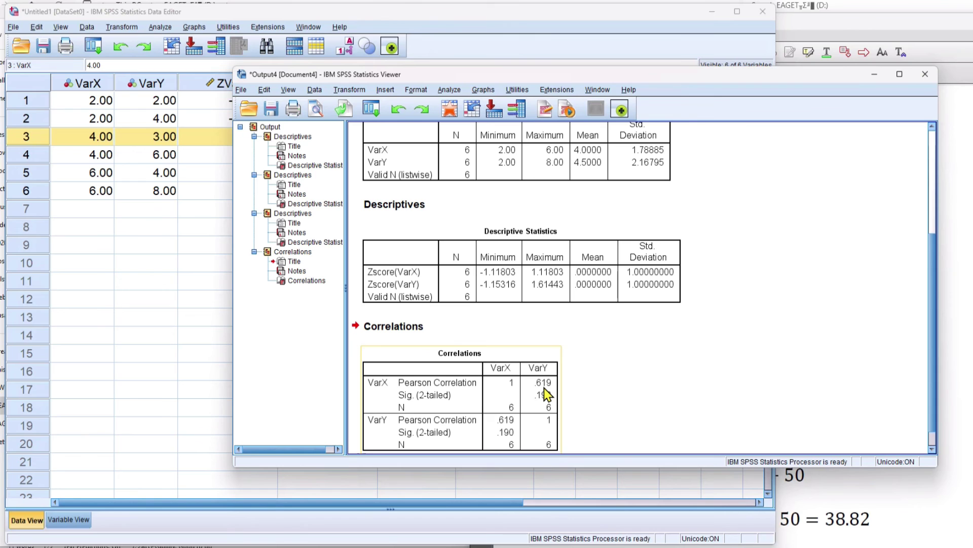
- Rerun the bivariate correlation with Zscore(VarX) and Zscore(VarY) replacing VarX and VarY
click(197, 289)
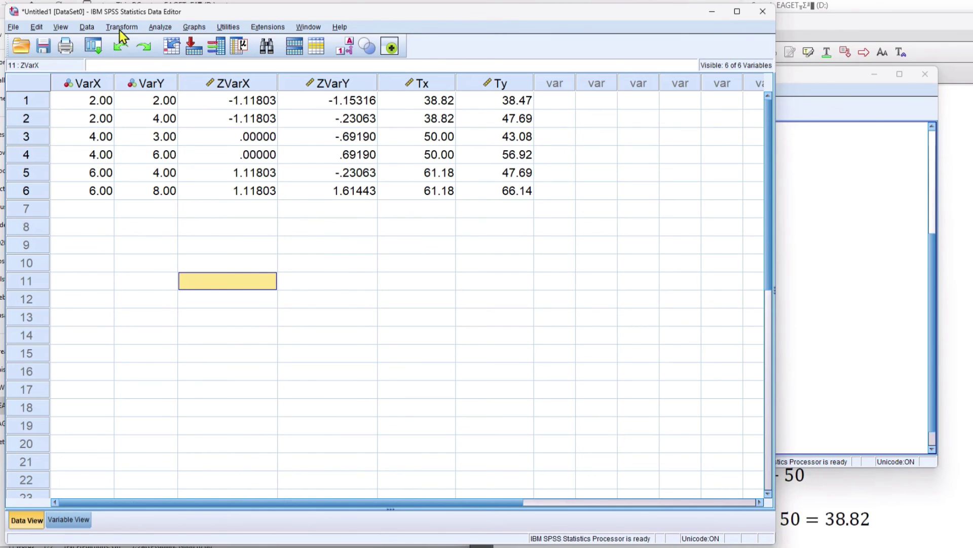
click(165, 28)
mouse_move(202, 144)
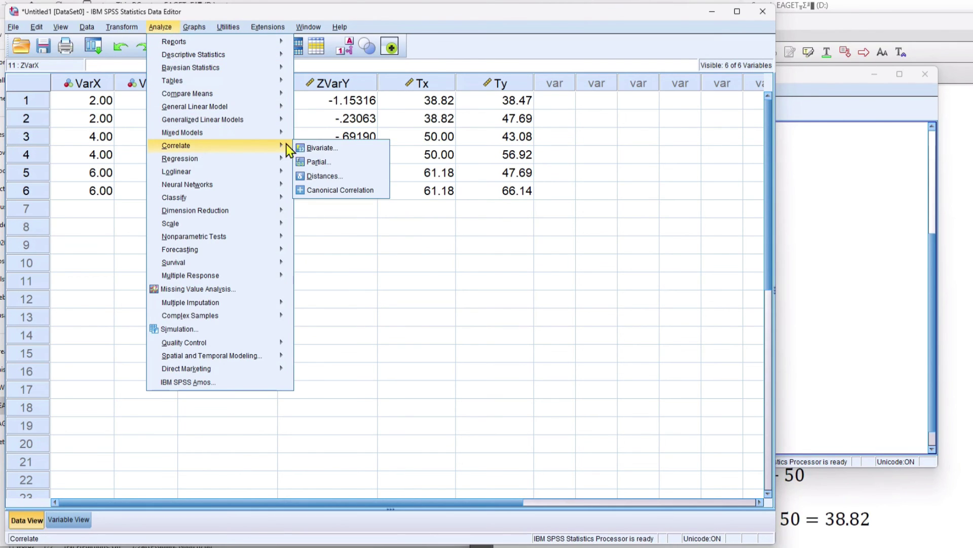
click(315, 148)
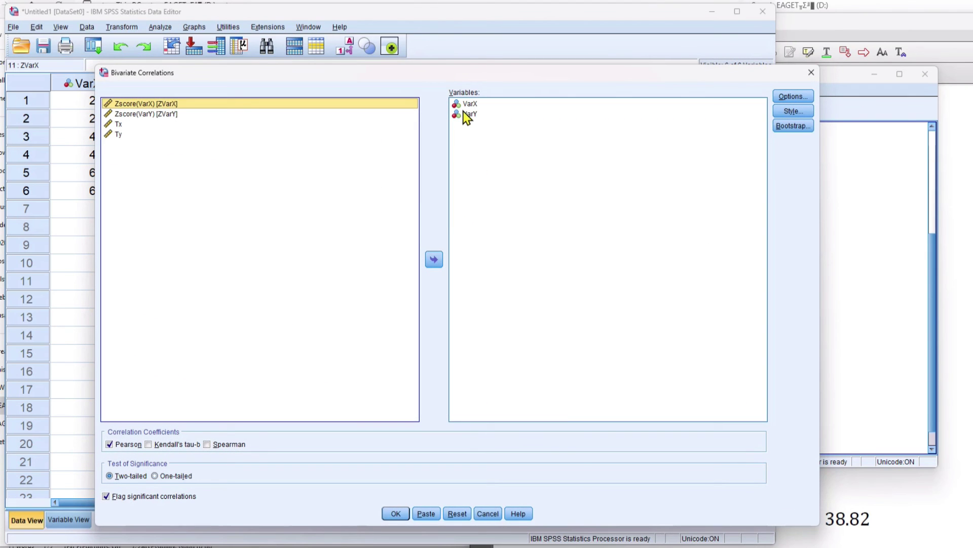
click(467, 113)
shift+click(470, 104)
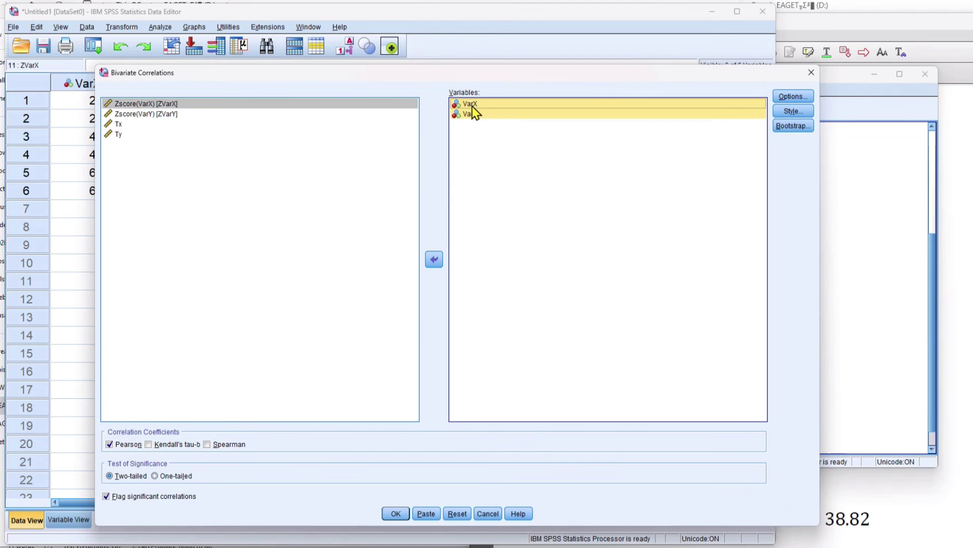
click(434, 259)
click(141, 124)
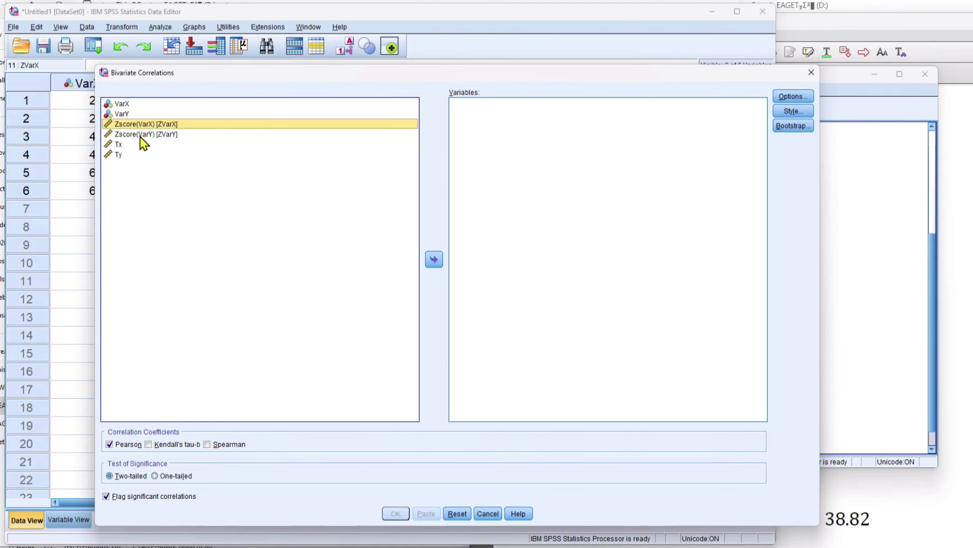
shift+click(163, 134)
click(435, 260)
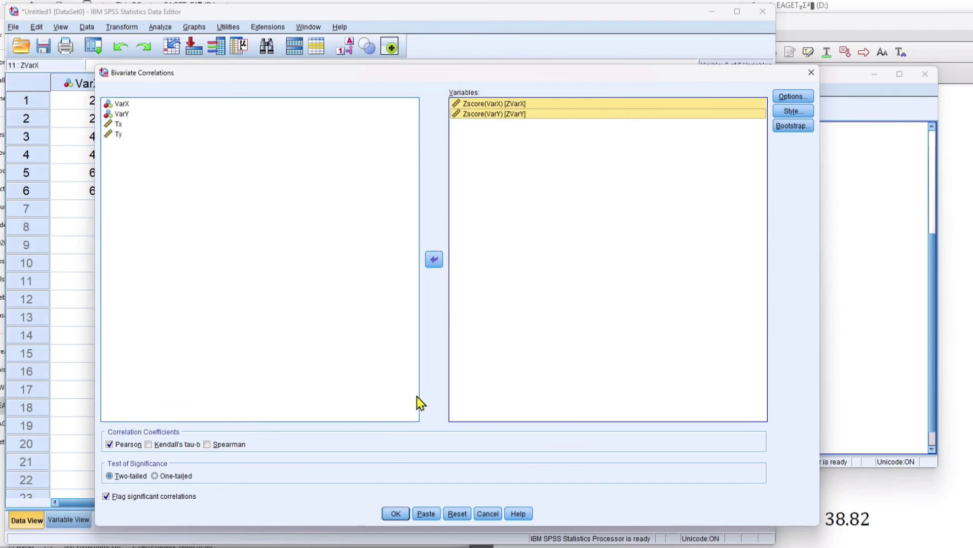
click(396, 513)
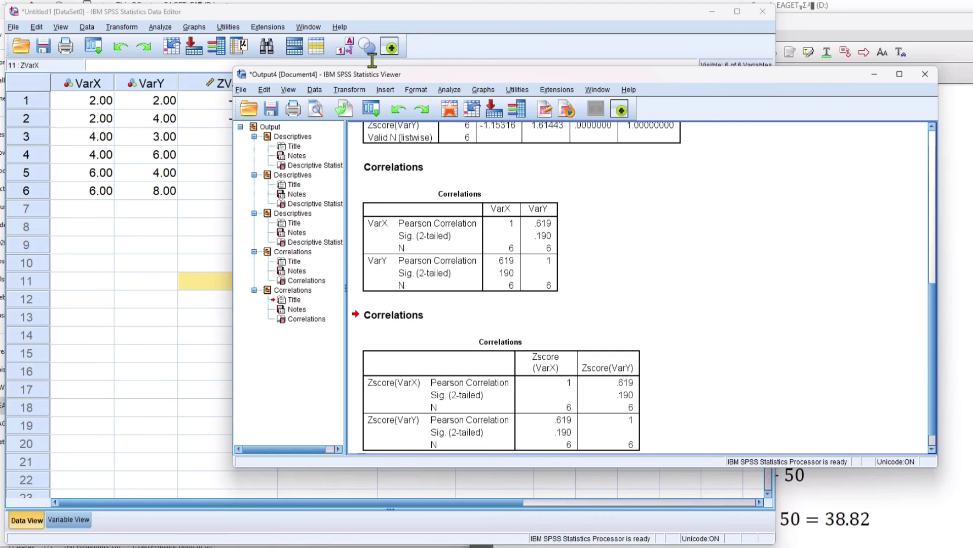
- Rerun the bivariate correlation with Tx and Ty replacing the z-score variables
click(347, 23)
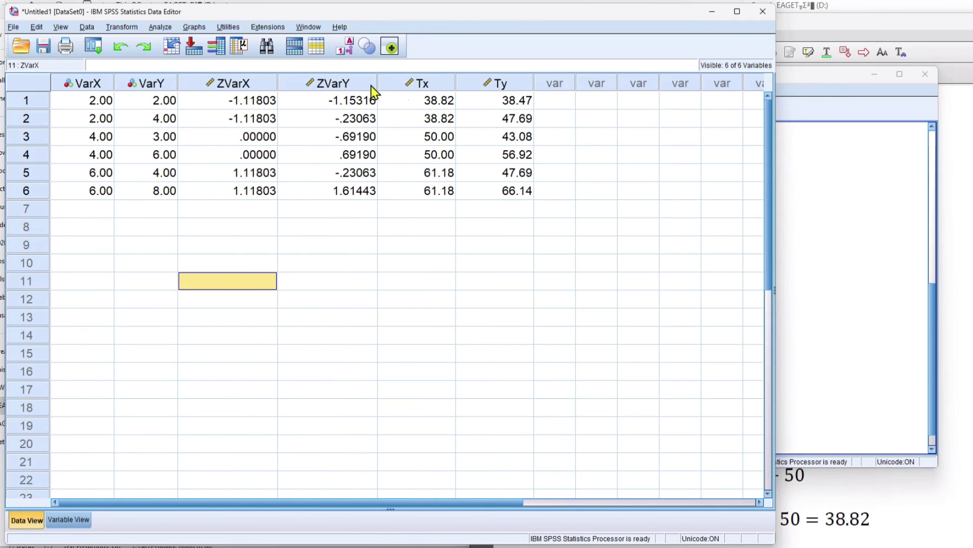
click(420, 85)
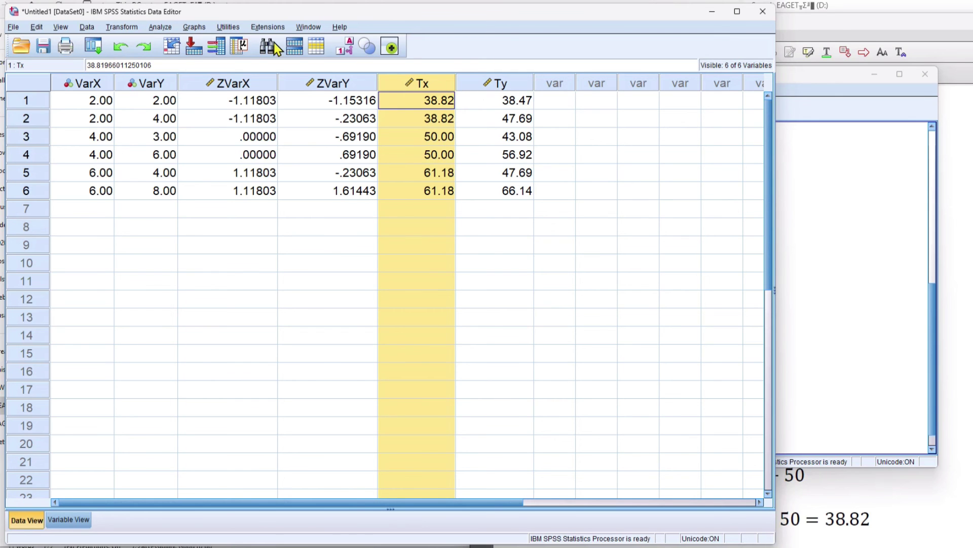
click(160, 27)
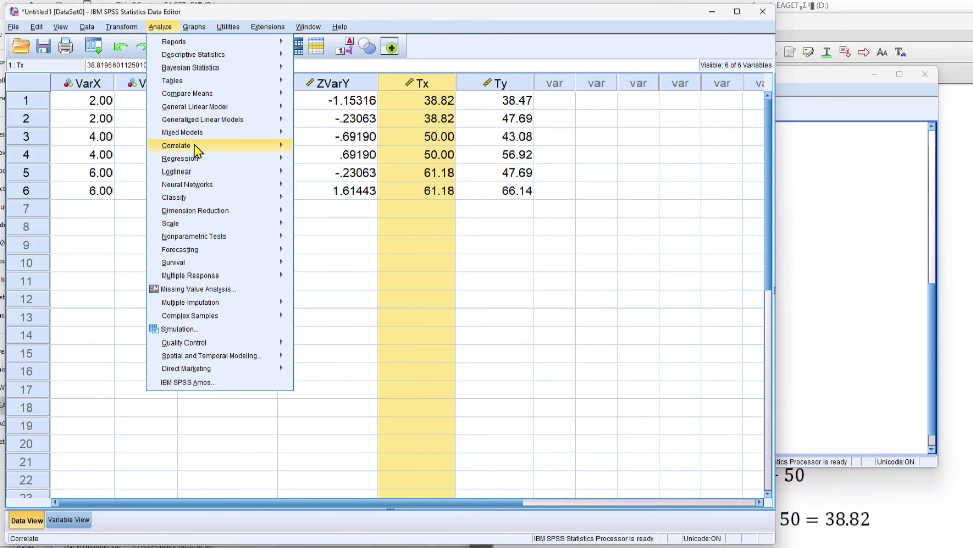
mouse_move(194, 145)
click(324, 147)
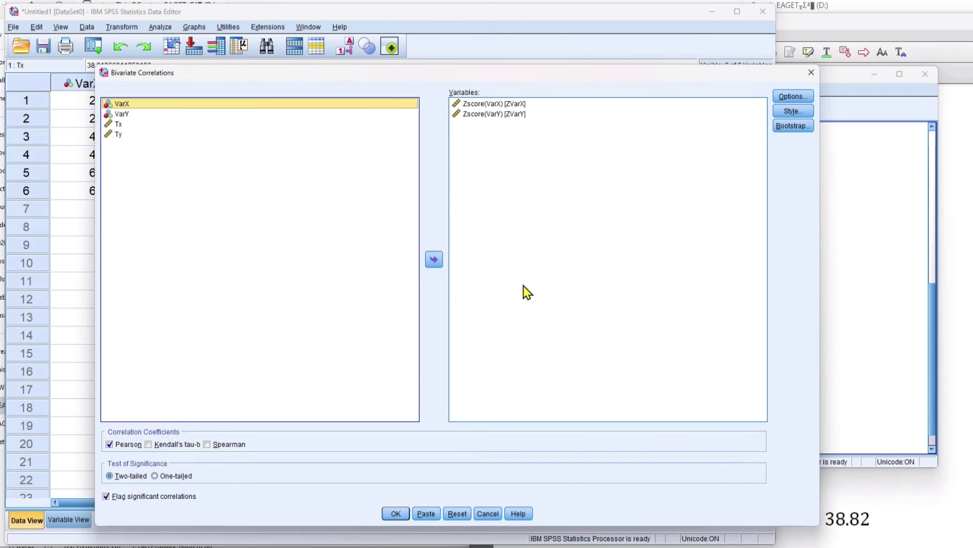
click(467, 106)
shift+click(475, 114)
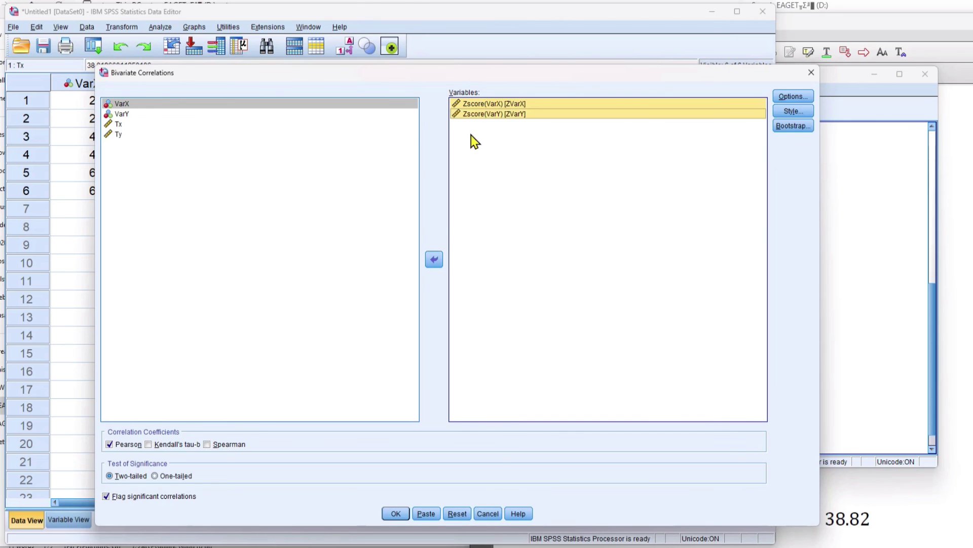
click(434, 259)
click(119, 145)
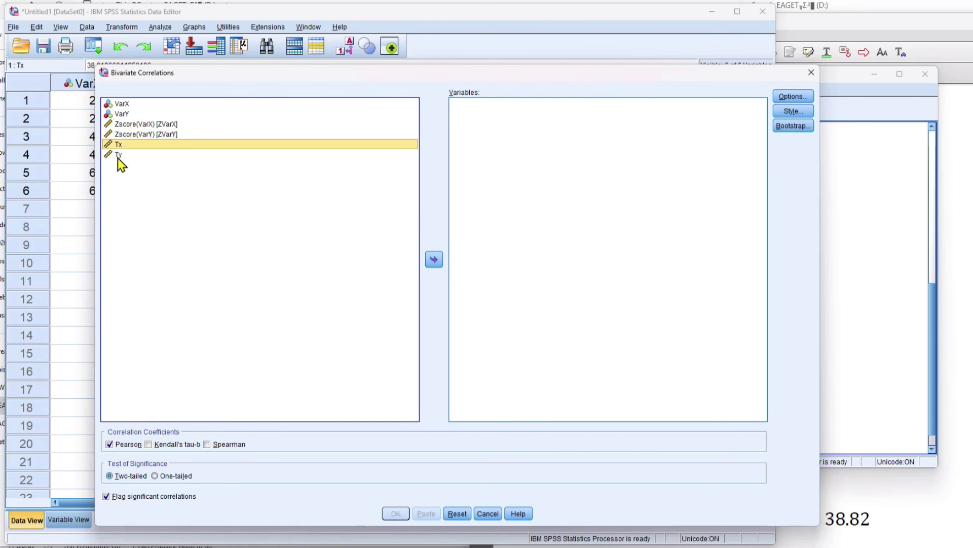
shift+click(120, 155)
click(434, 259)
click(384, 512)
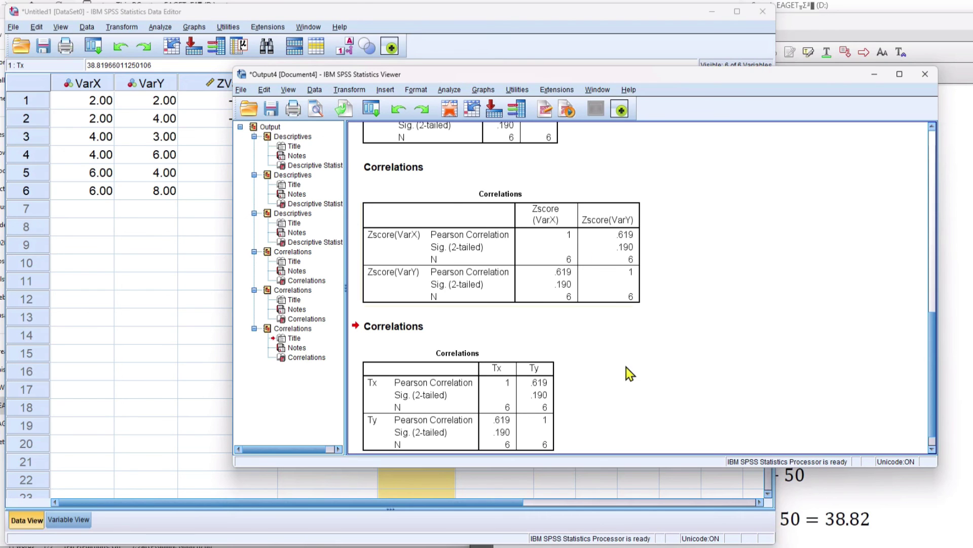
click(382, 16)
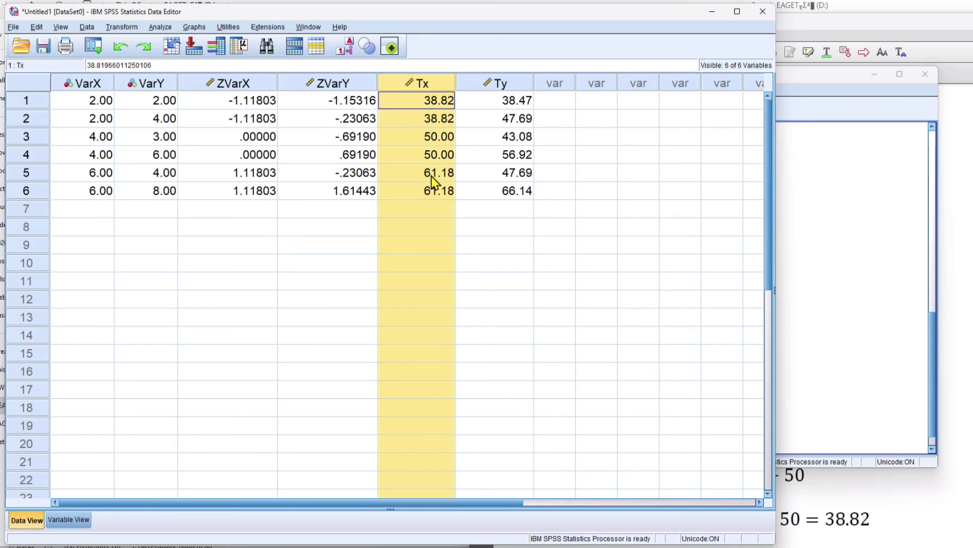
- Run Descriptives on Tx and Ty in place of the z-scores, showing mean 50, SD 10
click(160, 26)
mouse_move(191, 56)
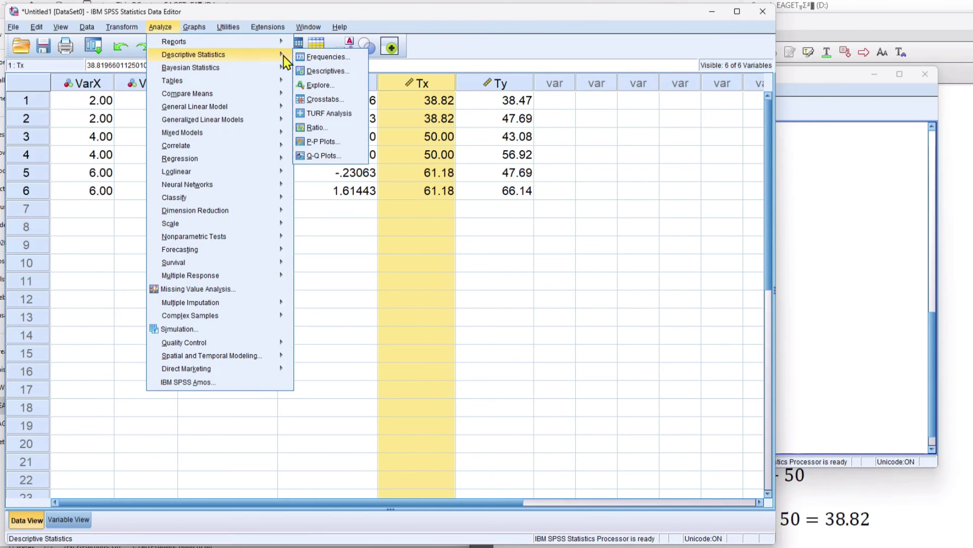
click(319, 71)
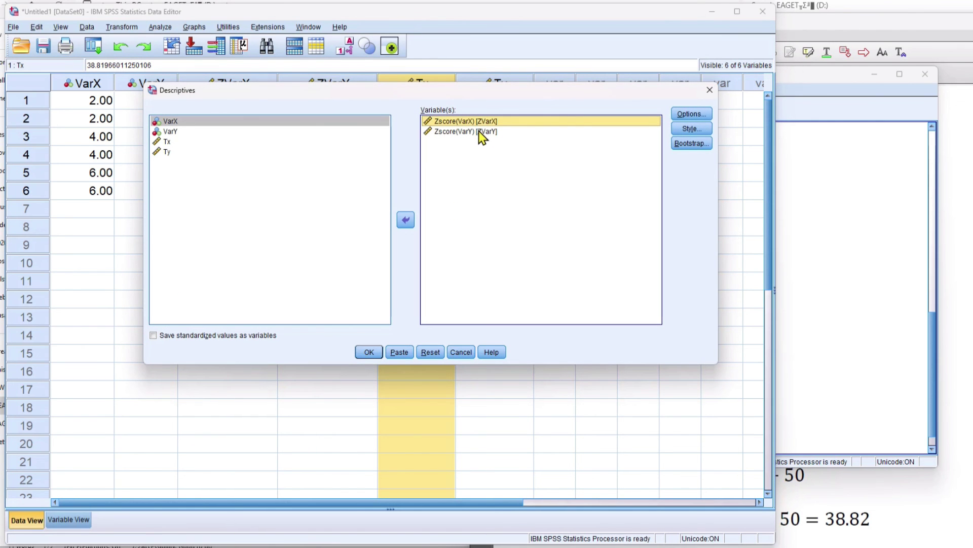
shift+click(479, 132)
click(405, 220)
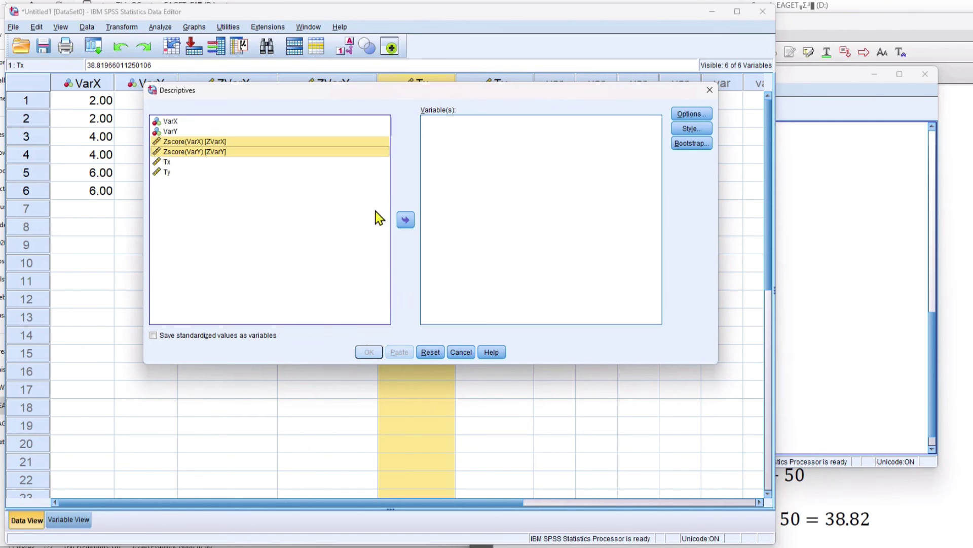
click(165, 162)
shift+click(165, 172)
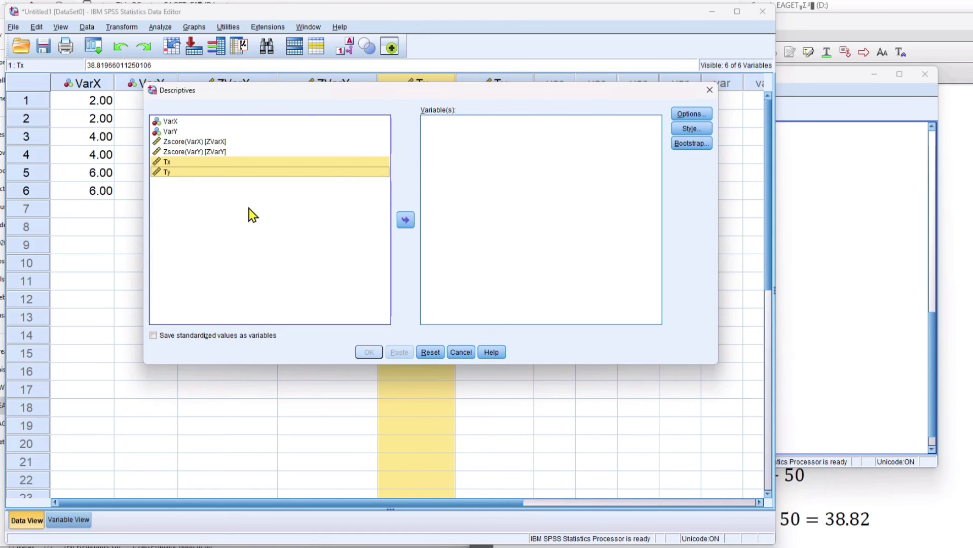
click(406, 220)
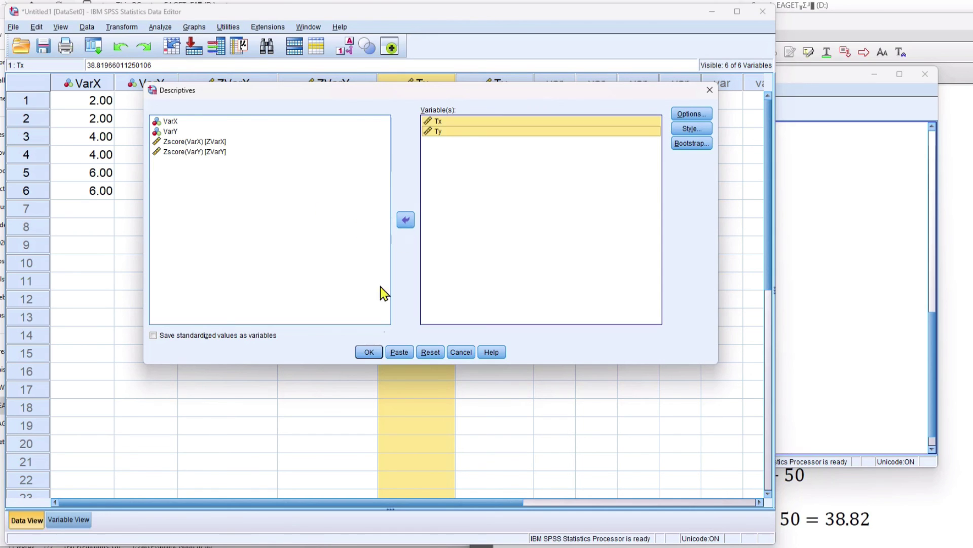
click(369, 352)
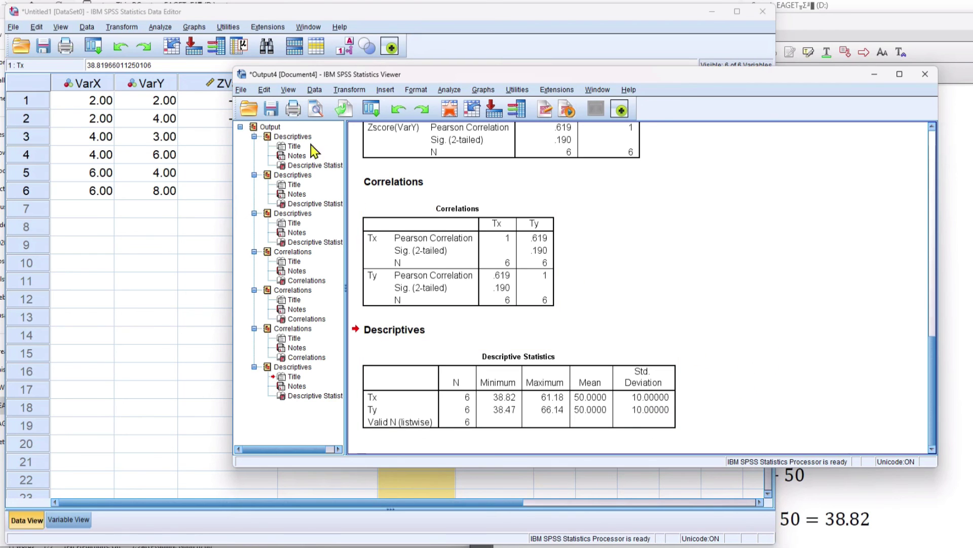
- Check Ty's formula ZVarY * 10 + 50 in Compute Variable, then cancel without changes
click(115, 31)
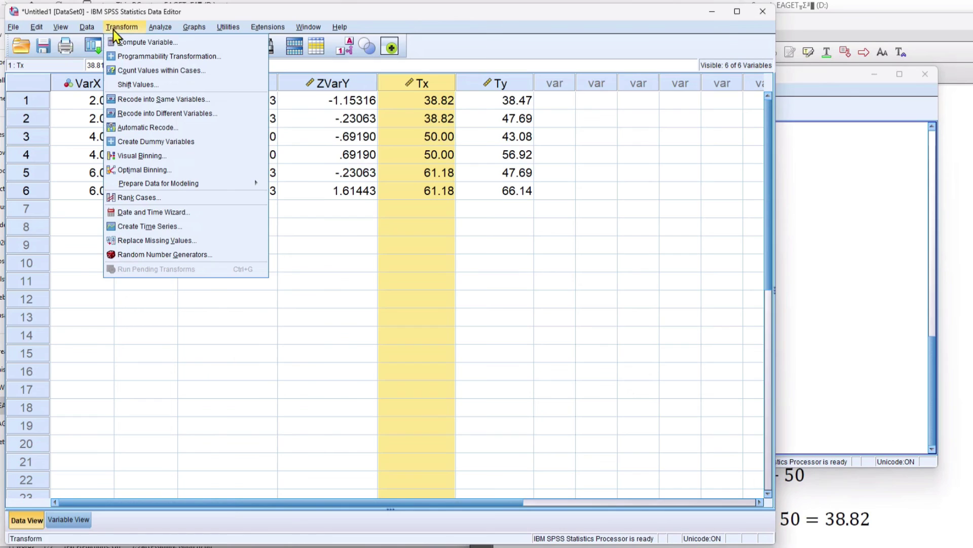
click(138, 43)
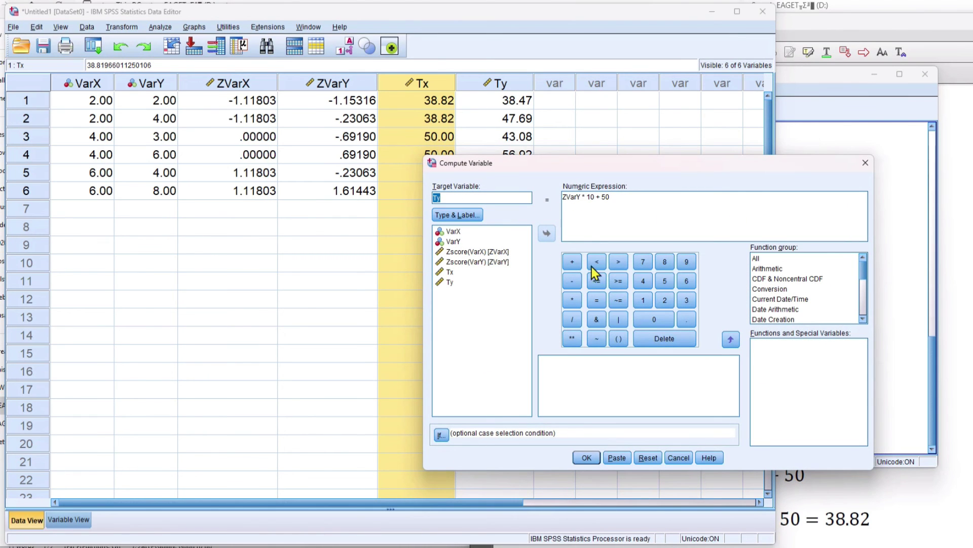
drag(611, 198, 562, 197)
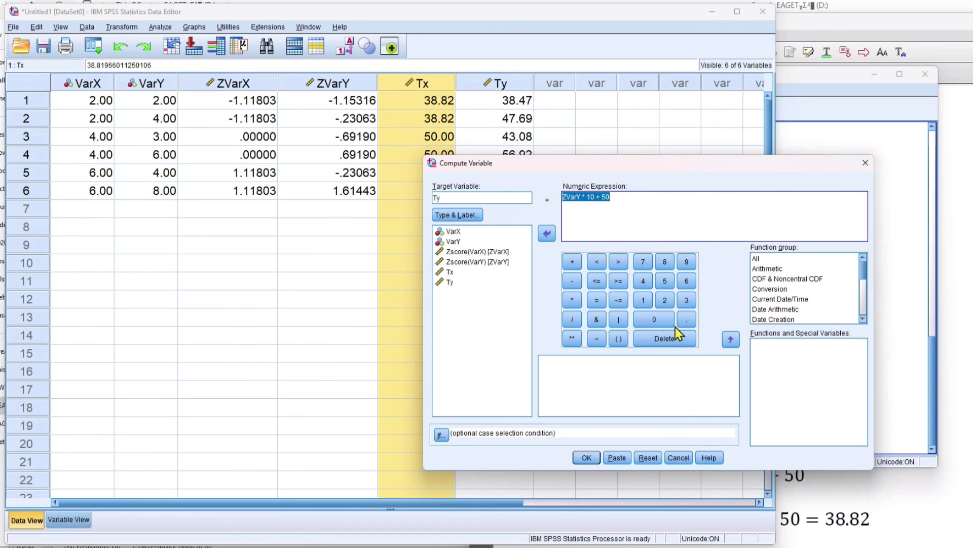
click(679, 457)
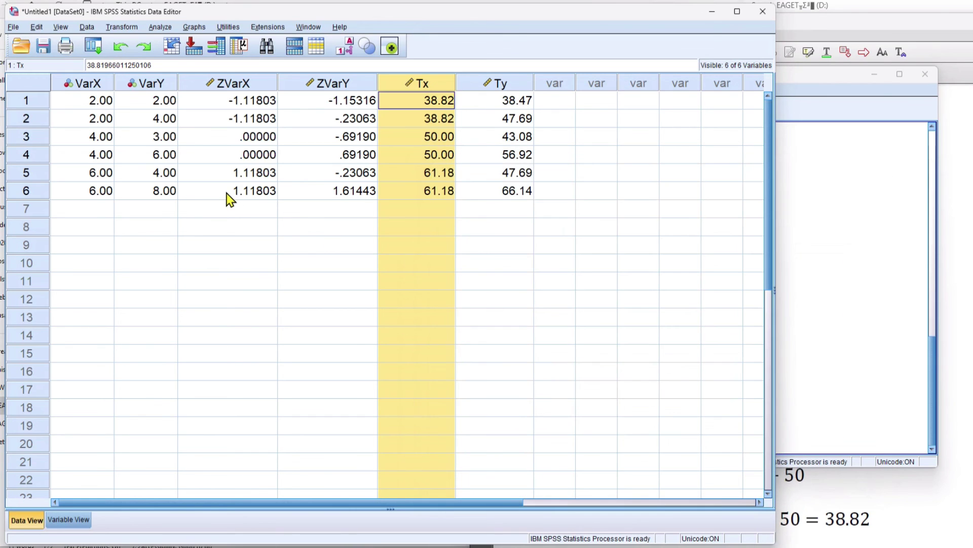